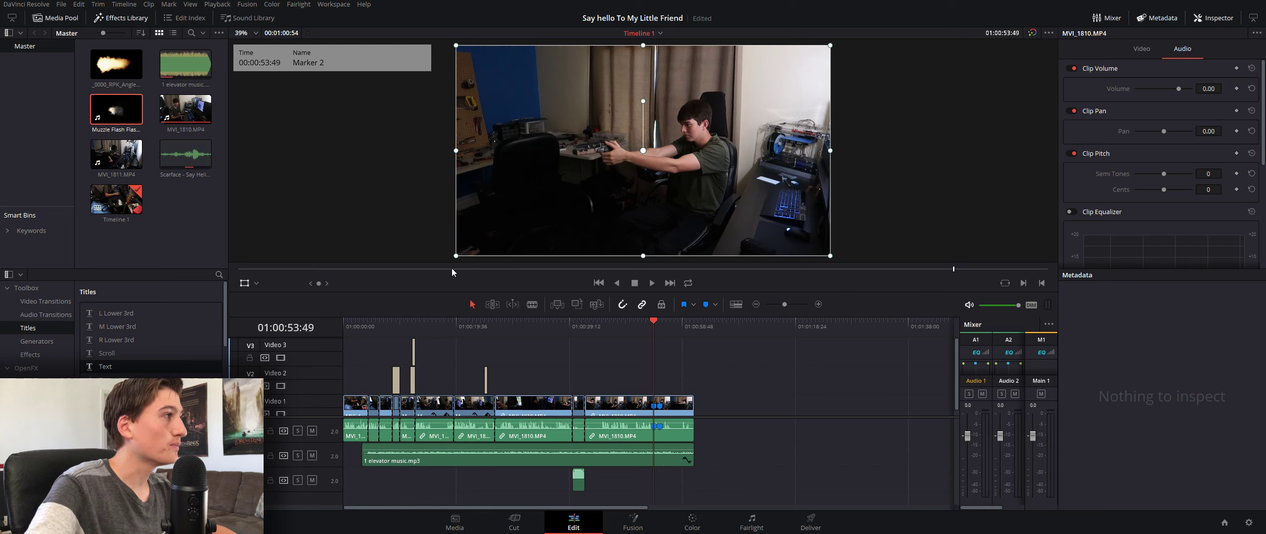
Place the RPK muzzle flash image on Video 2 at Marker 2 and set its composite mode to Add
{"action": "left_click_drag", "start_coordinate": [117, 67], "coordinate": [661, 384]}
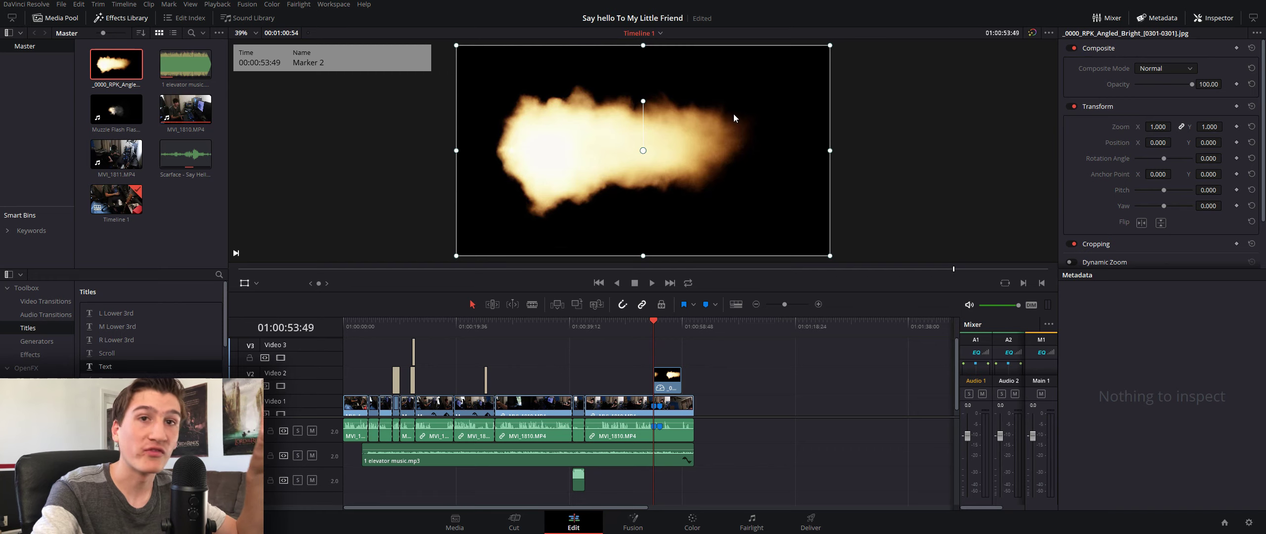
{"action": "left_click_drag", "start_coordinate": [686, 146], "coordinate": [703, 123]}
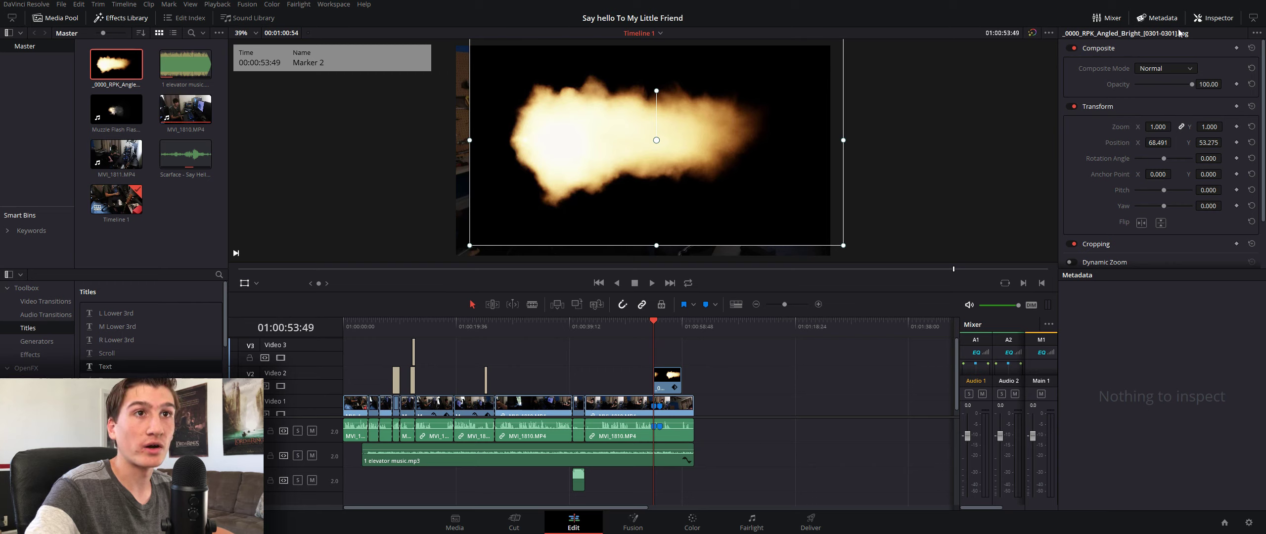
{"action": "left_click", "coordinate": [1217, 21]}
{"action": "left_click", "coordinate": [1216, 20]}
{"action": "left_click", "coordinate": [1177, 69]}
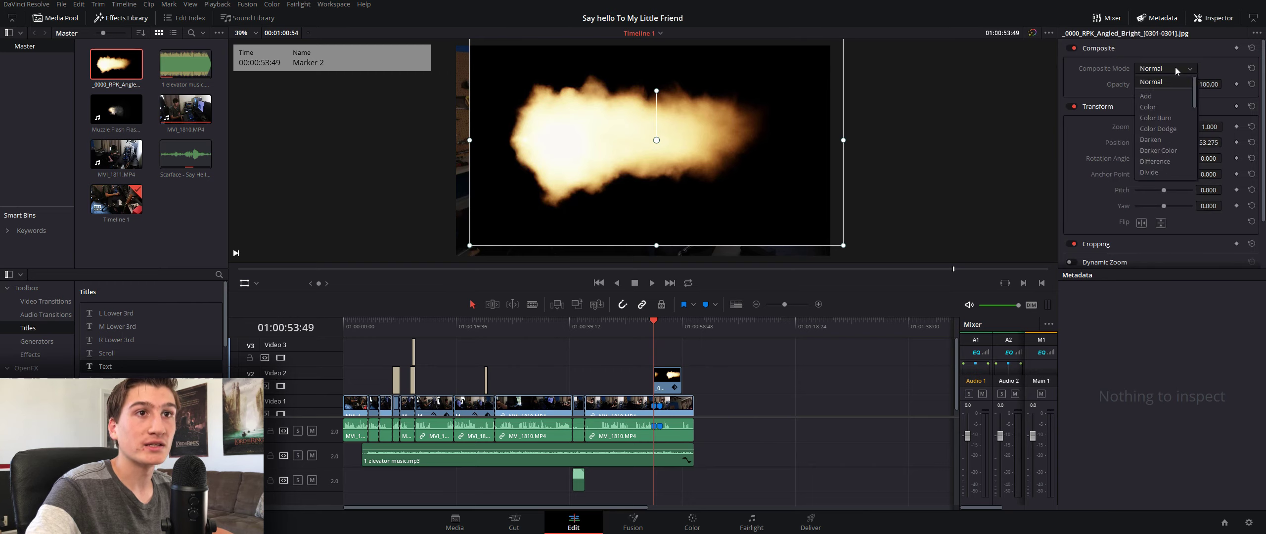
{"action": "left_click", "coordinate": [1172, 96]}
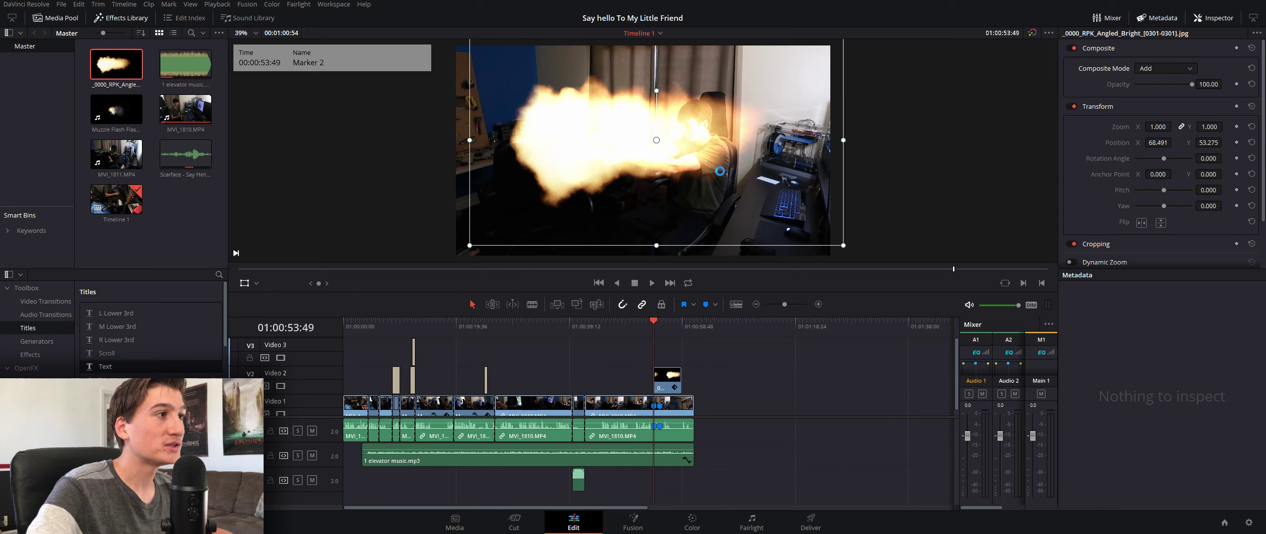
Scale the muzzle flash image down to about 0.475 by 0.444 zoom and move it over the gun
{"action": "left_click_drag", "start_coordinate": [720, 171], "coordinate": [761, 149]}
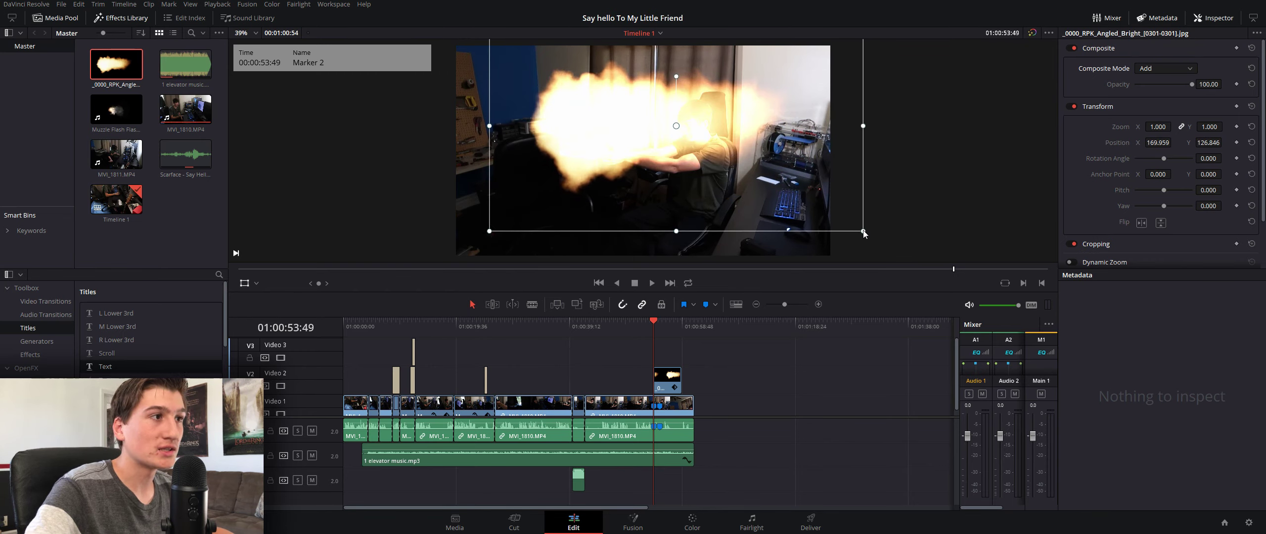
{"action": "left_click_drag", "start_coordinate": [864, 233], "coordinate": [760, 189]}
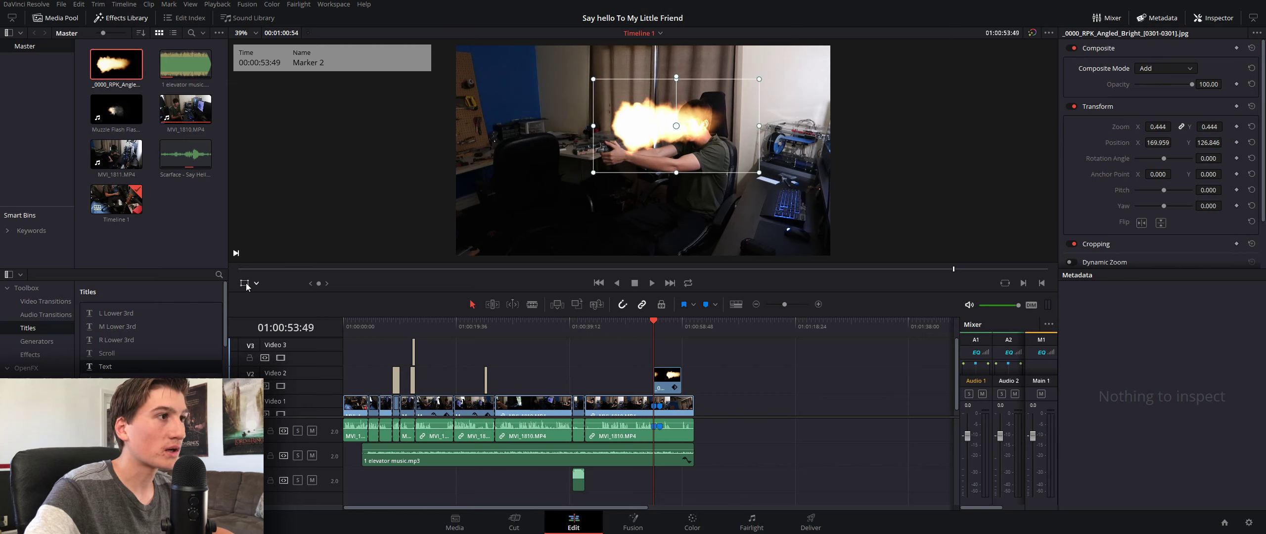
{"action": "left_click_drag", "start_coordinate": [695, 142], "coordinate": [670, 189]}
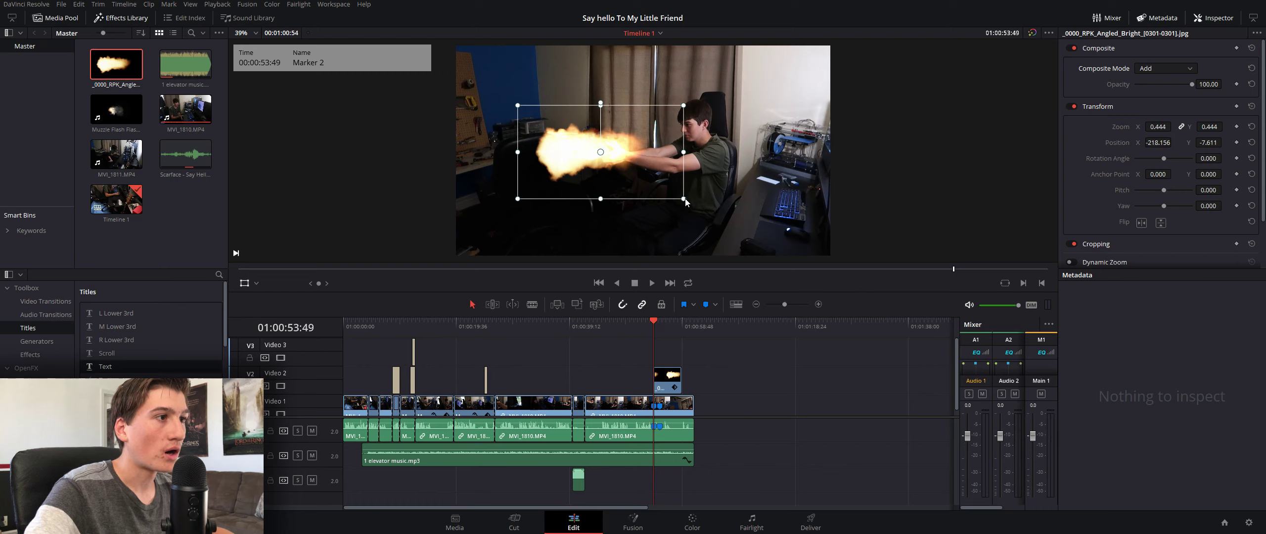
{"action": "left_click_drag", "start_coordinate": [685, 152], "coordinate": [512, 144]}
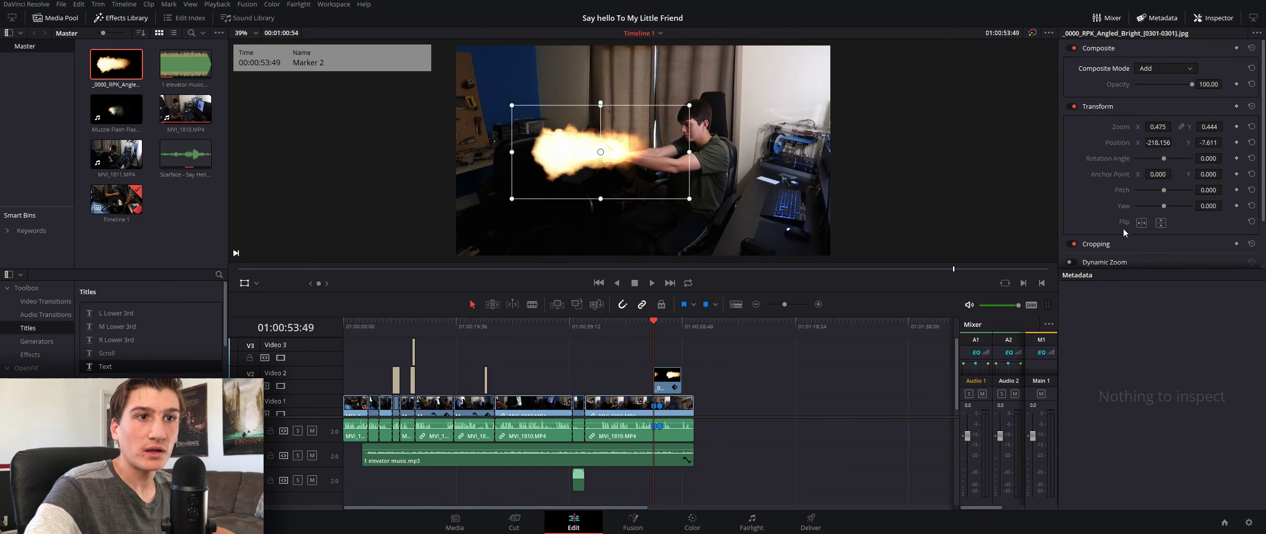
Flip the muzzle flash horizontally, shrink it to about 0.211 by 0.197 zoom, and align it with the gun's muzzle
{"action": "left_click", "coordinate": [1139, 223]}
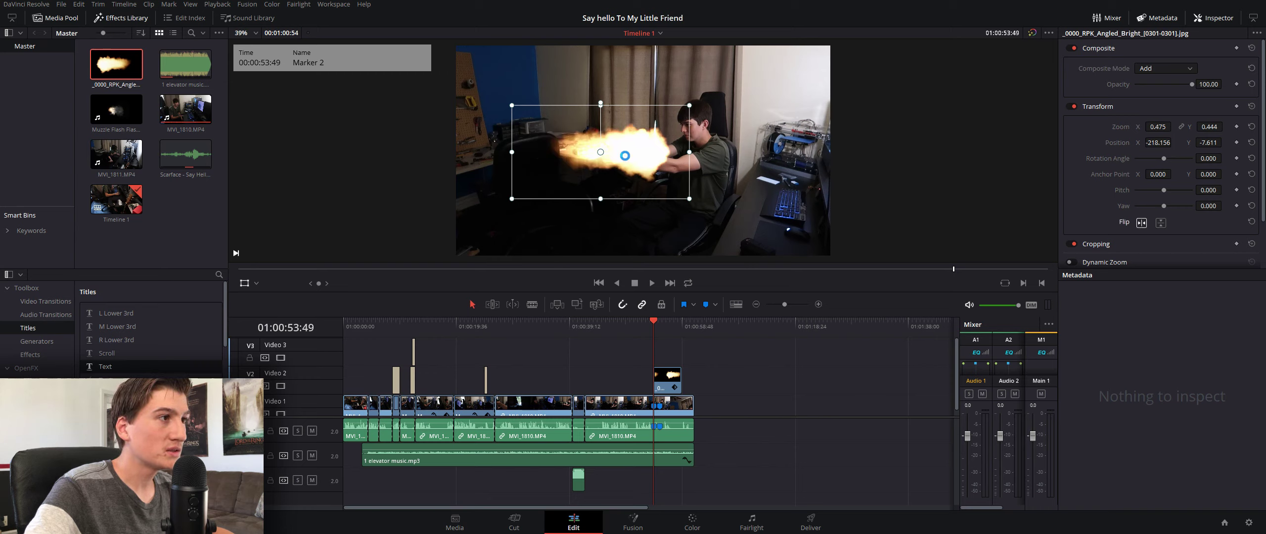
{"action": "left_click_drag", "start_coordinate": [624, 156], "coordinate": [558, 148]}
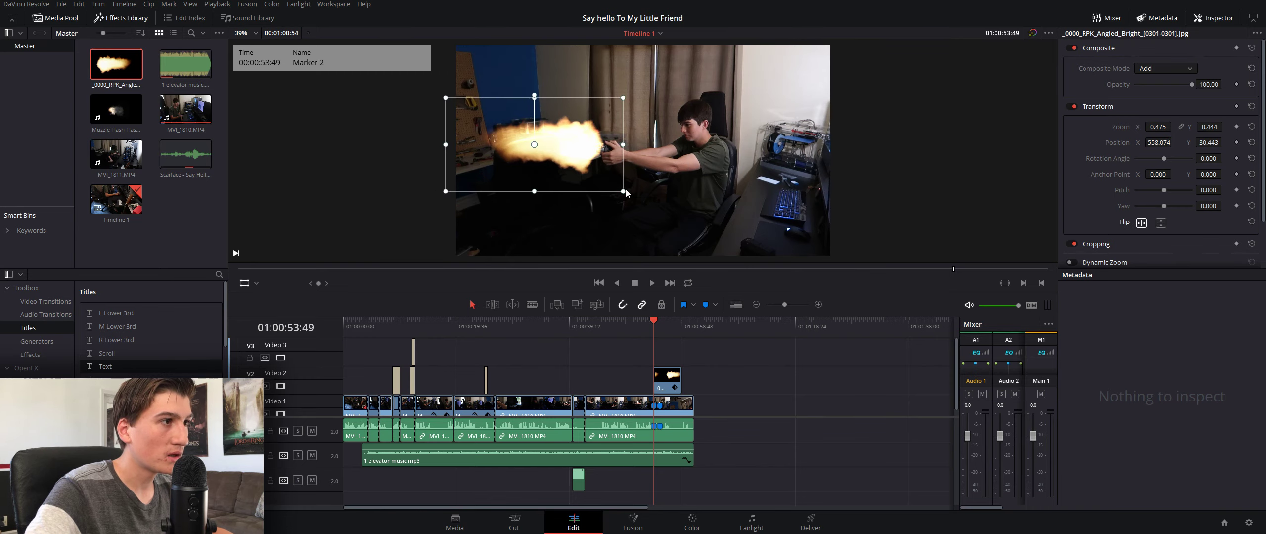
{"action": "left_click_drag", "start_coordinate": [626, 192], "coordinate": [585, 179]}
{"action": "mouse_move", "coordinate": [540, 151]}
{"action": "left_mouse_down"}
{"action": "mouse_move", "coordinate": [582, 151]}
{"action": "mouse_move", "coordinate": [626, 173]}
{"action": "mouse_move", "coordinate": [550, 154]}
{"action": "left_mouse_up"}
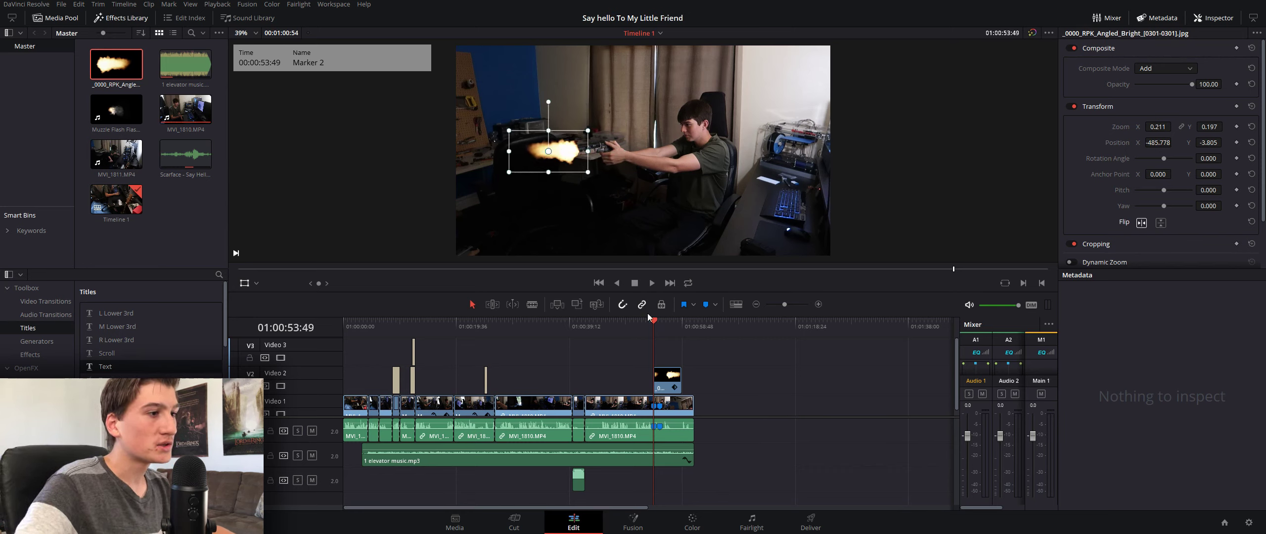
Trim the muzzle flash clip on Video 2 to a few frames and play back the shot
{"action": "scroll", "coordinate": [674, 363], "scroll_direction": "up", "scroll_amount": 5}
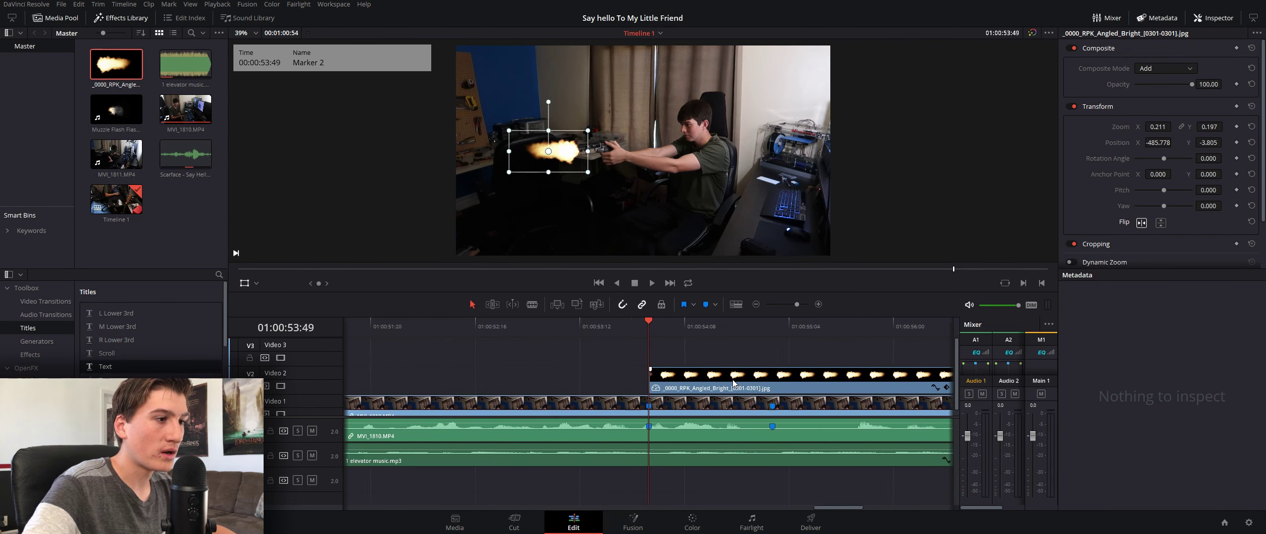
{"action": "left_click_drag", "start_coordinate": [937, 381], "coordinate": [655, 389]}
{"action": "left_click", "coordinate": [615, 329]}
{"action": "key", "text": "space"}
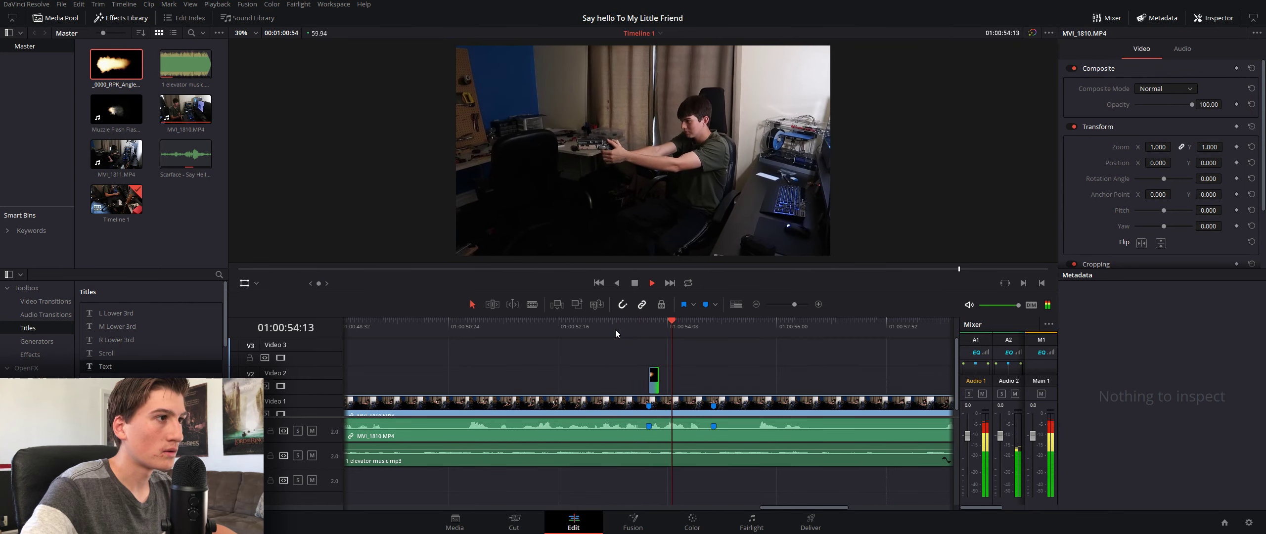
{"action": "key", "text": "space"}
{"action": "mouse_move", "coordinate": [649, 321]}
{"action": "left_mouse_down"}
{"action": "mouse_move", "coordinate": [609, 321]}
{"action": "mouse_move", "coordinate": [645, 337]}
{"action": "left_mouse_up"}
{"action": "key", "text": "space"}
{"action": "key", "text": "space"}
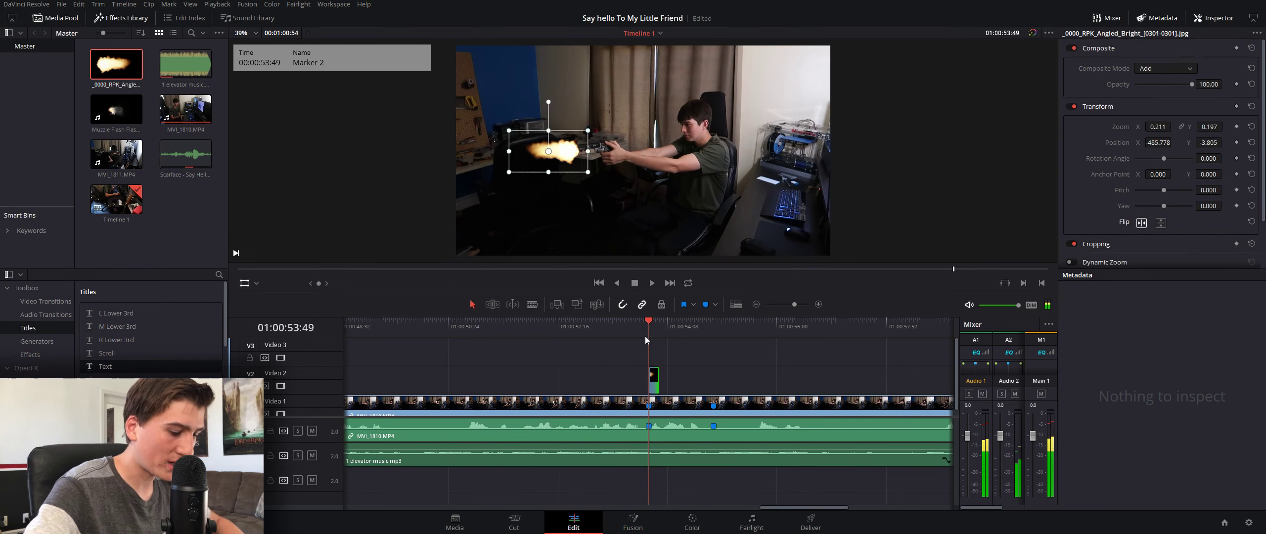
Trim the end of the muzzle flash clip on Video 2 so that it lasts a single frame
{"action": "key", "text": "Right"}
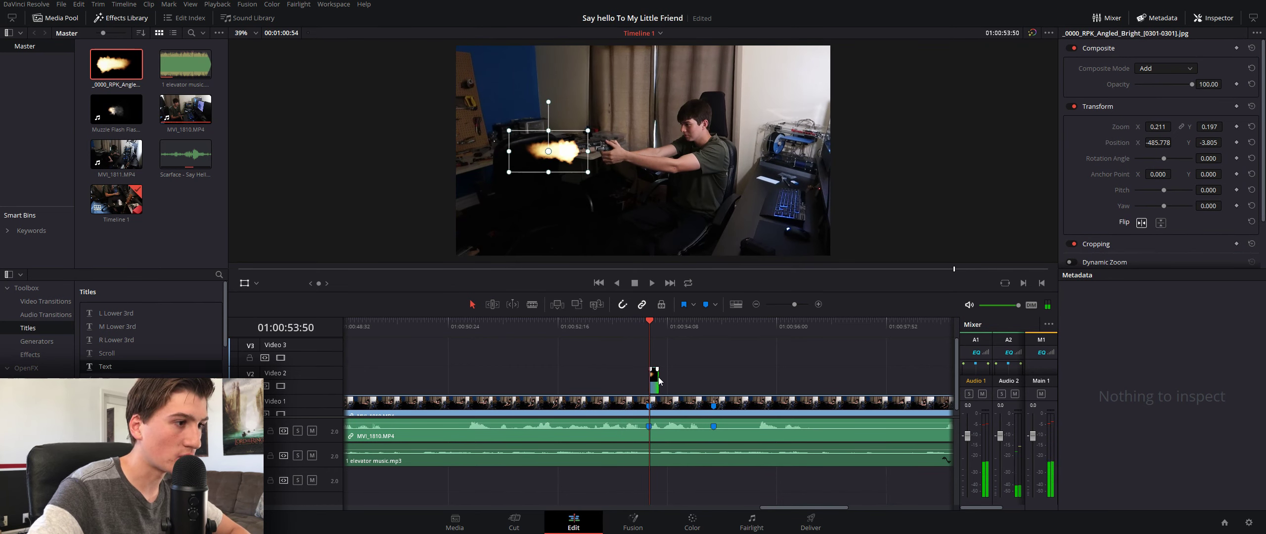
{"action": "scroll", "coordinate": [671, 373], "scroll_direction": "up", "scroll_amount": 5}
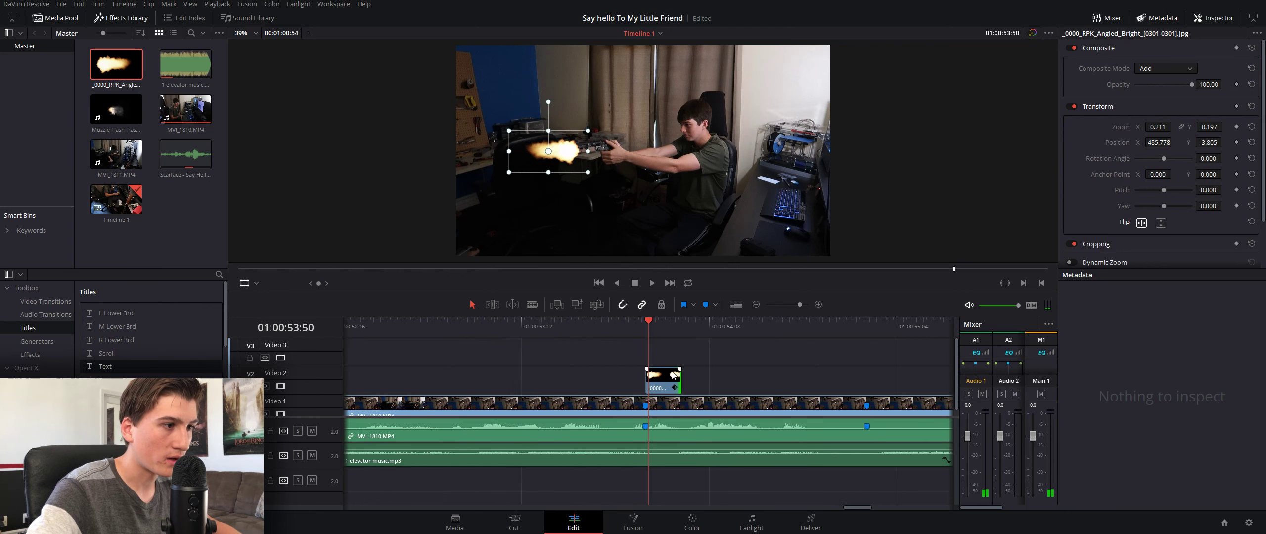
{"action": "left_click_drag", "start_coordinate": [696, 381], "coordinate": [650, 381]}
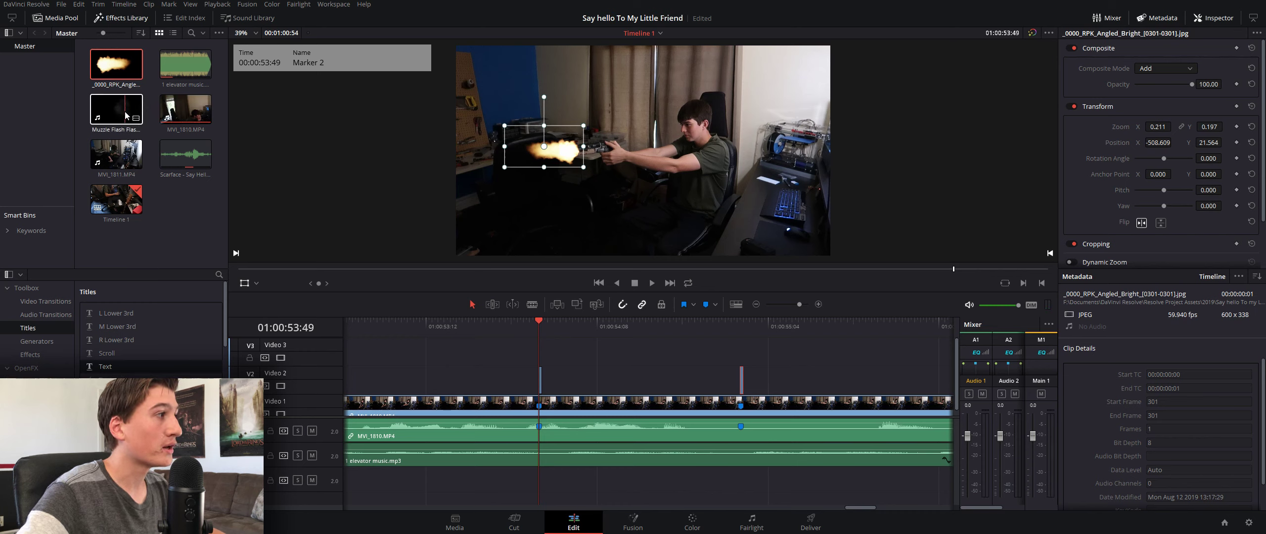
Place the Muzzle Flash Smoke clip on Video 3 at Marker 2 and play it through
{"action": "left_click_drag", "start_coordinate": [119, 112], "coordinate": [539, 356]}
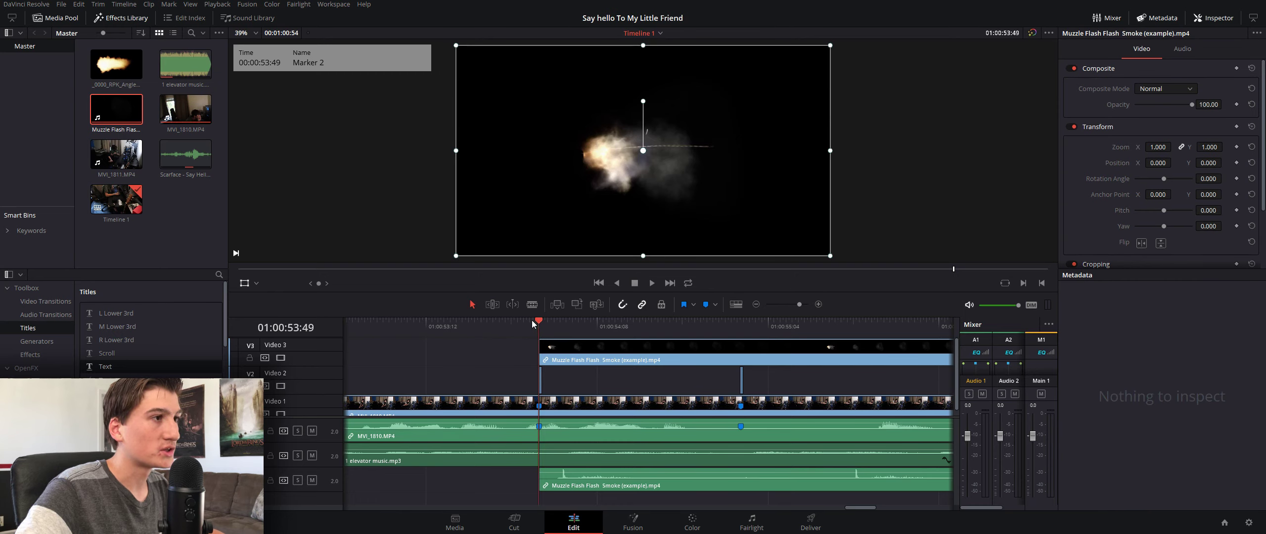
{"action": "left_click_drag", "start_coordinate": [533, 322], "coordinate": [532, 329]}
{"action": "key", "text": "space"}
{"action": "key", "text": "space"}
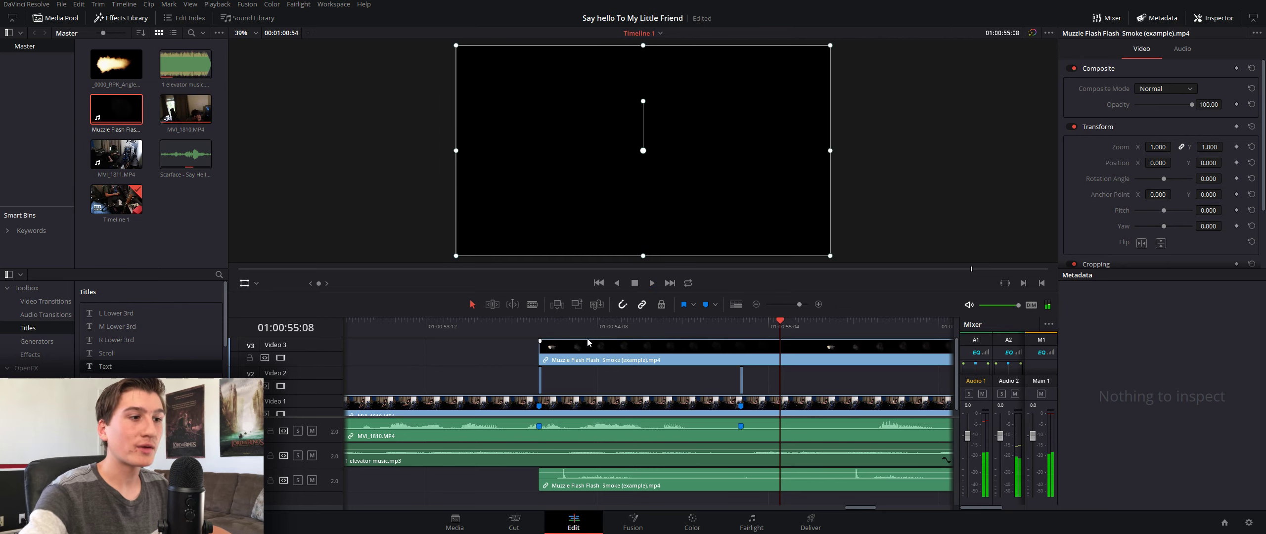
{"action": "left_click", "coordinate": [542, 319]}
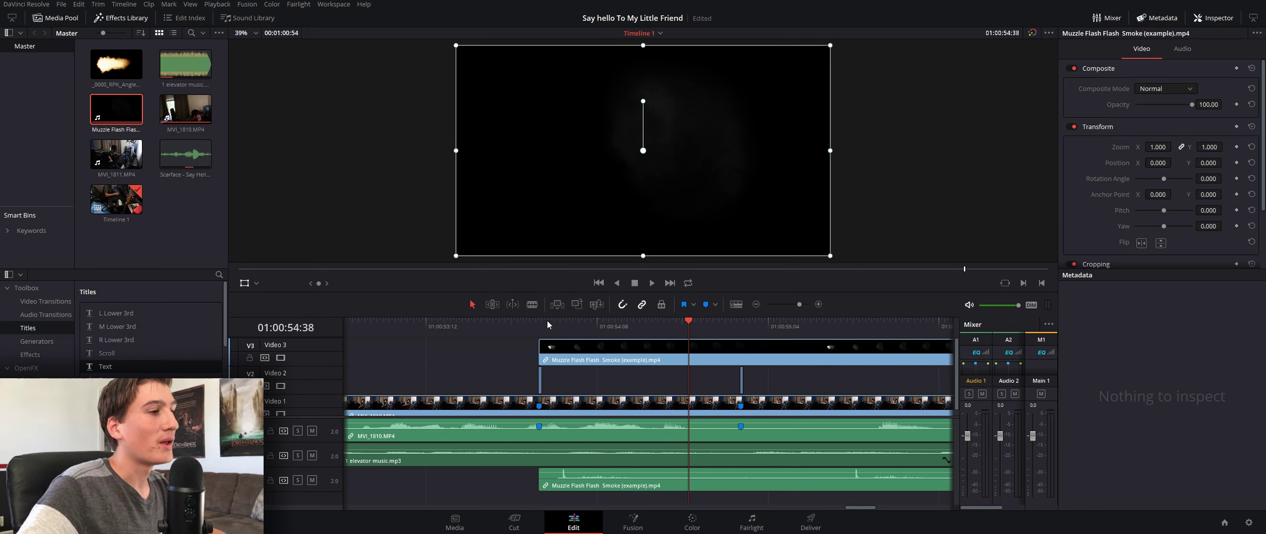
{"action": "key", "text": "space"}
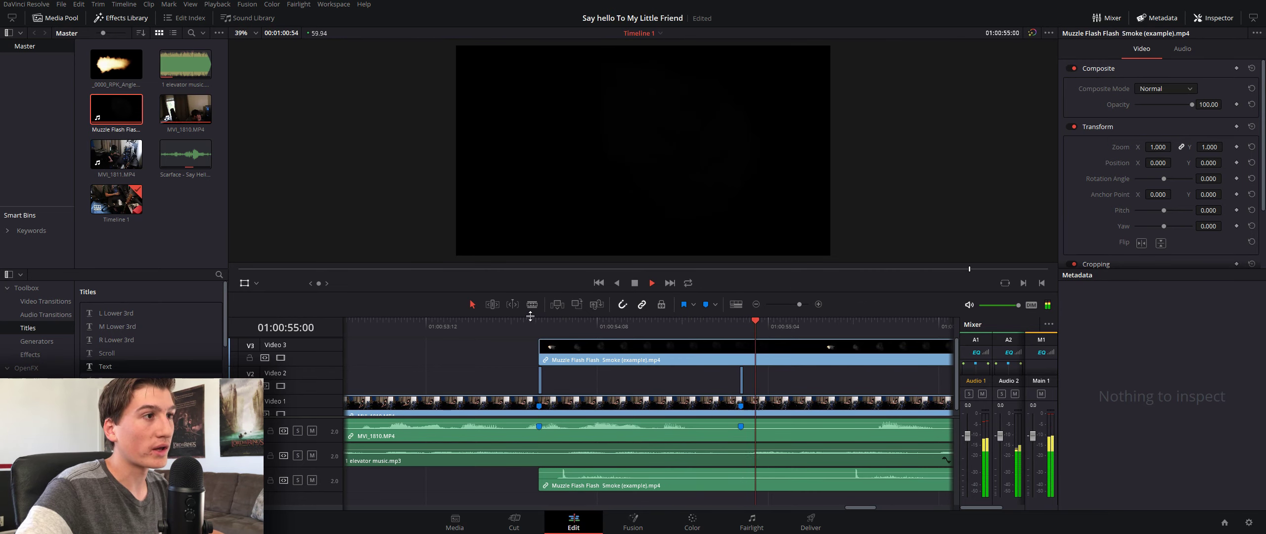
{"action": "key", "text": "space"}
Trim the end of the smoke clip on Video 3 to keep only its first shot
{"action": "left_click", "coordinate": [593, 354]}
{"action": "scroll", "coordinate": [614, 354], "scroll_direction": "down", "scroll_amount": 3}
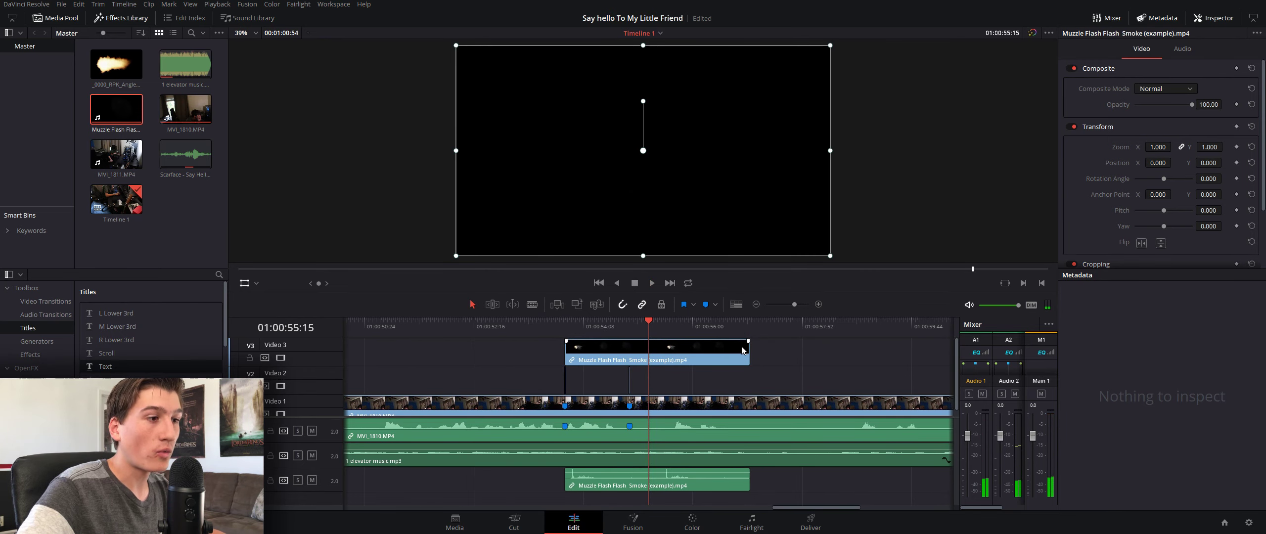
{"action": "left_click_drag", "start_coordinate": [745, 351], "coordinate": [581, 359]}
{"action": "scroll", "coordinate": [563, 342], "scroll_direction": "up", "scroll_amount": 3}
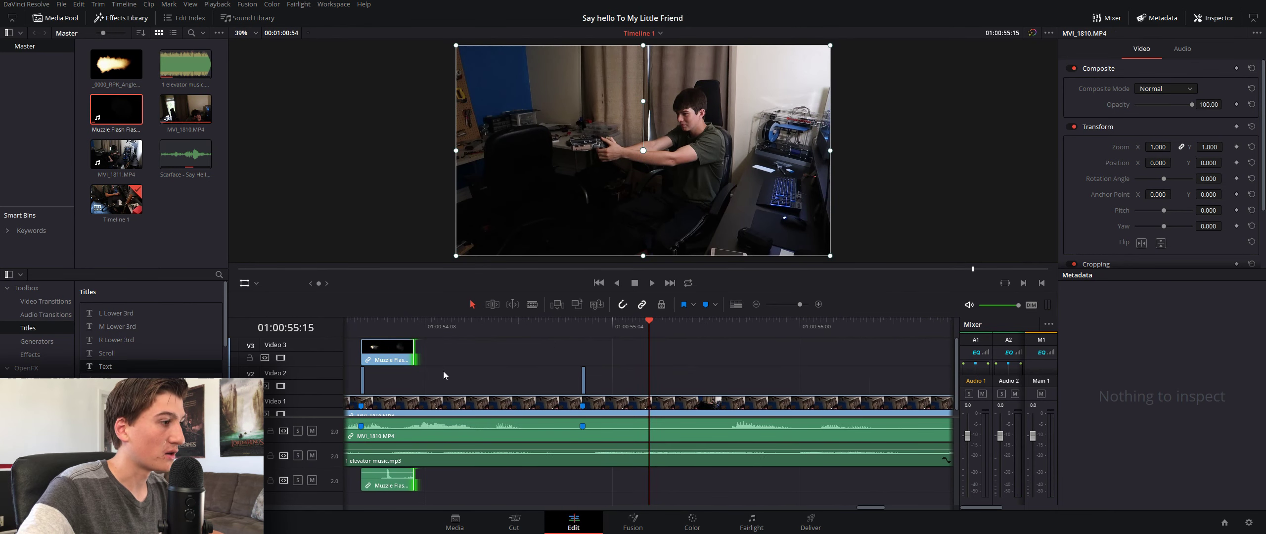
{"action": "scroll", "coordinate": [443, 371], "scroll_direction": "left", "scroll_amount": 3}
Set the smoke clip's composite mode to Add with the playhead at Marker 2
{"action": "left_click", "coordinate": [514, 322]}
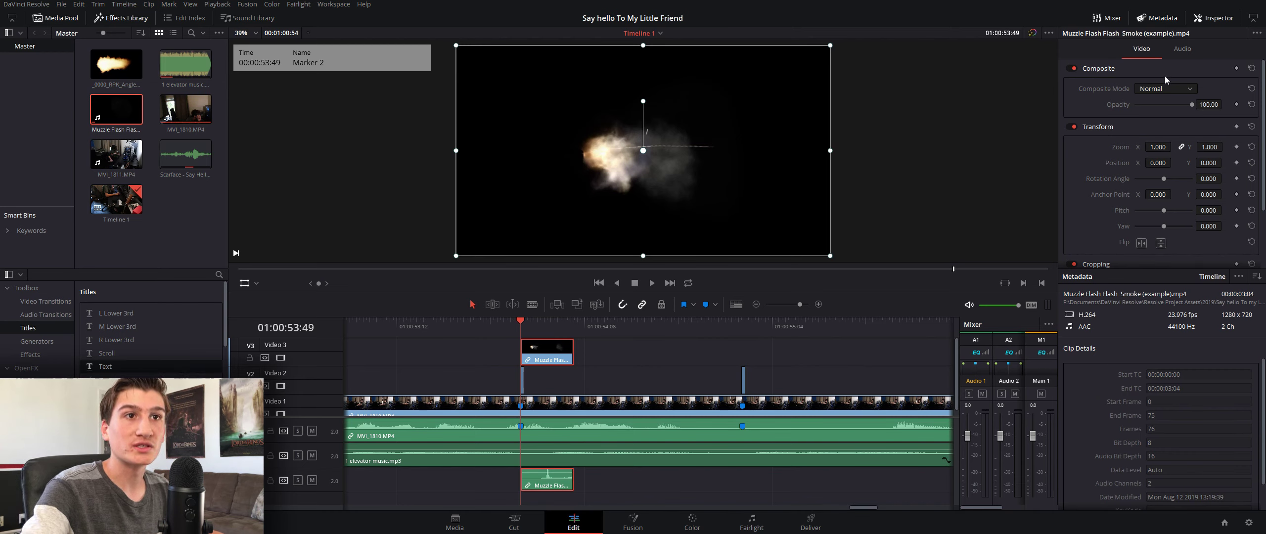
{"action": "left_click", "coordinate": [1160, 90]}
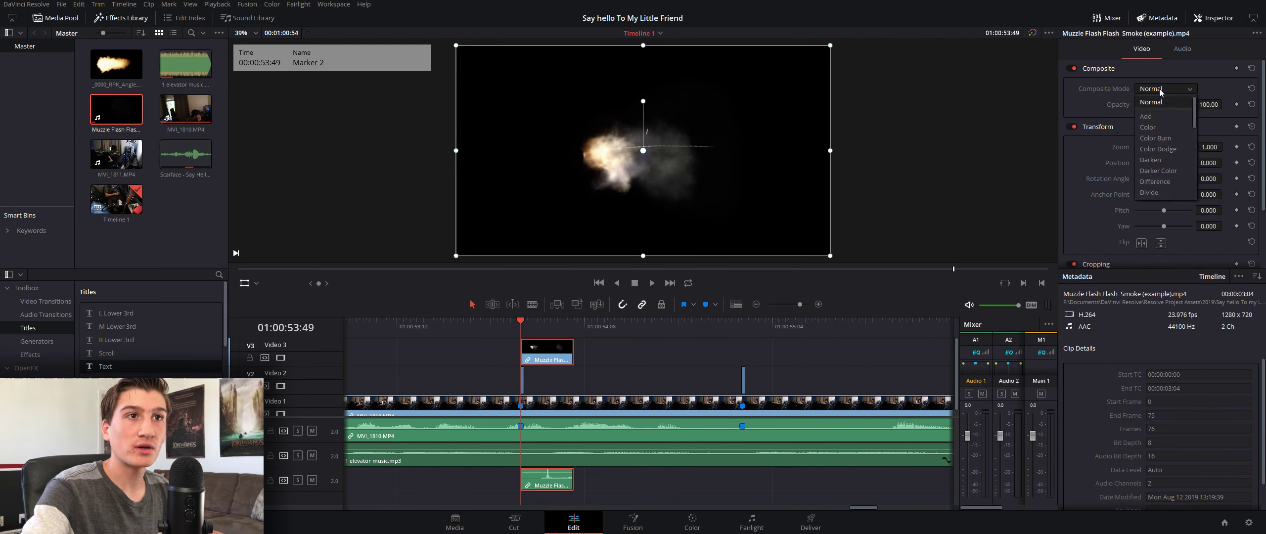
{"action": "left_click", "coordinate": [1146, 117]}
Scale the smoke clip to about 0.723 zoom, flip it horizontally, and position it over the gun's muzzle flash
{"action": "mouse_move", "coordinate": [669, 162]}
{"action": "left_mouse_down"}
{"action": "mouse_move", "coordinate": [662, 183]}
{"action": "mouse_move", "coordinate": [656, 155]}
{"action": "mouse_move", "coordinate": [691, 182]}
{"action": "mouse_move", "coordinate": [682, 160]}
{"action": "mouse_move", "coordinate": [722, 170]}
{"action": "mouse_move", "coordinate": [687, 172]}
{"action": "left_mouse_up"}
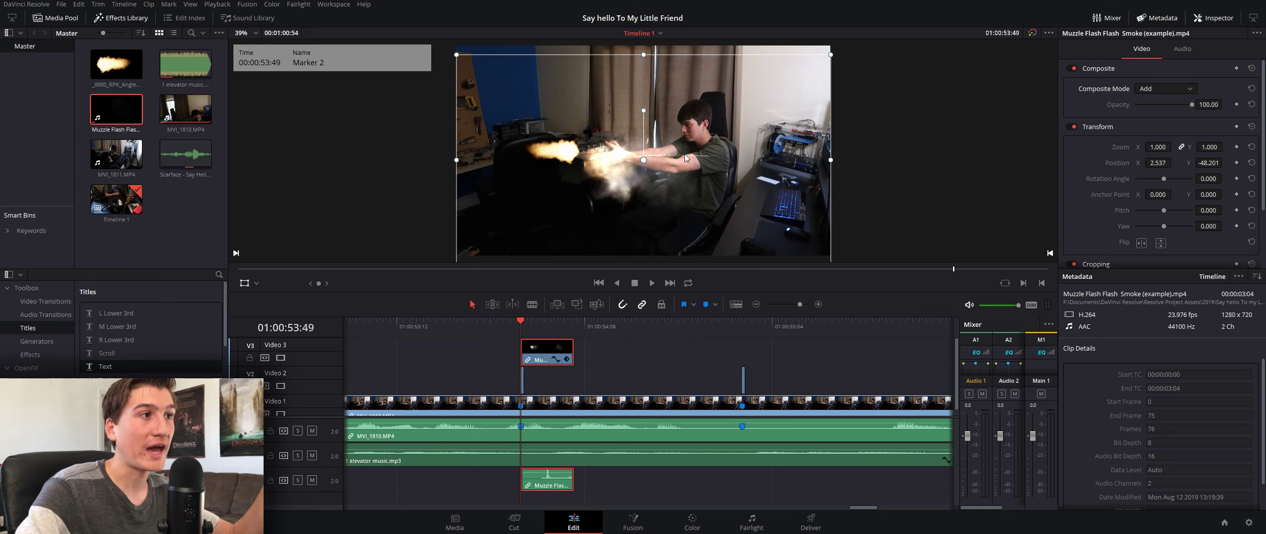
{"action": "left_click_drag", "start_coordinate": [685, 157], "coordinate": [641, 150]}
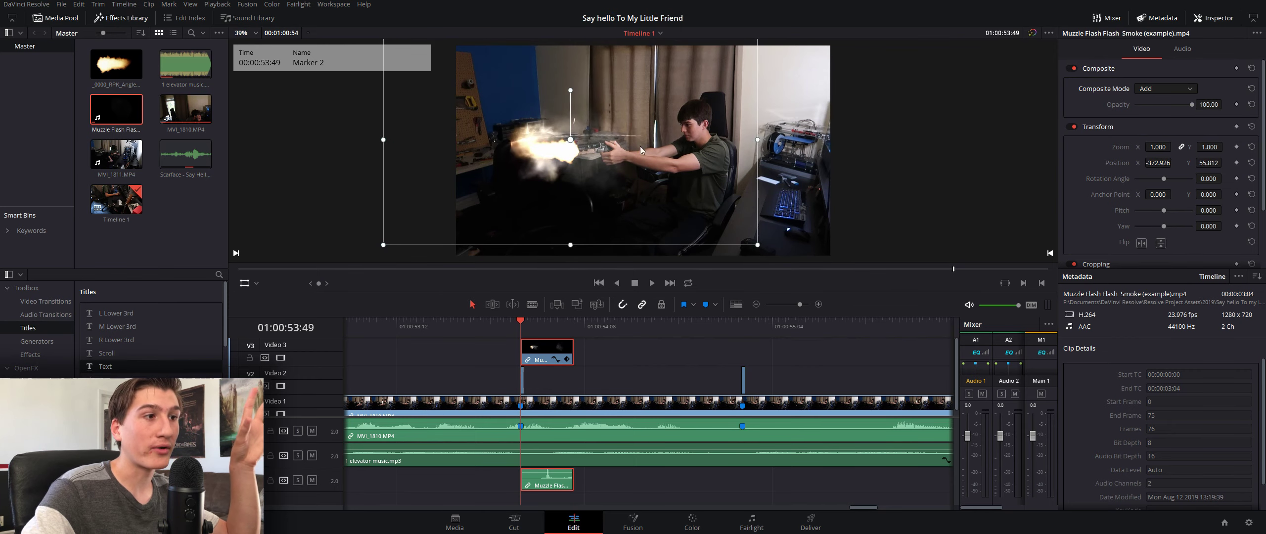
{"action": "left_click_drag", "start_coordinate": [759, 246], "coordinate": [706, 215]}
{"action": "left_click_drag", "start_coordinate": [641, 167], "coordinate": [580, 171]}
{"action": "left_click", "coordinate": [1142, 242]}
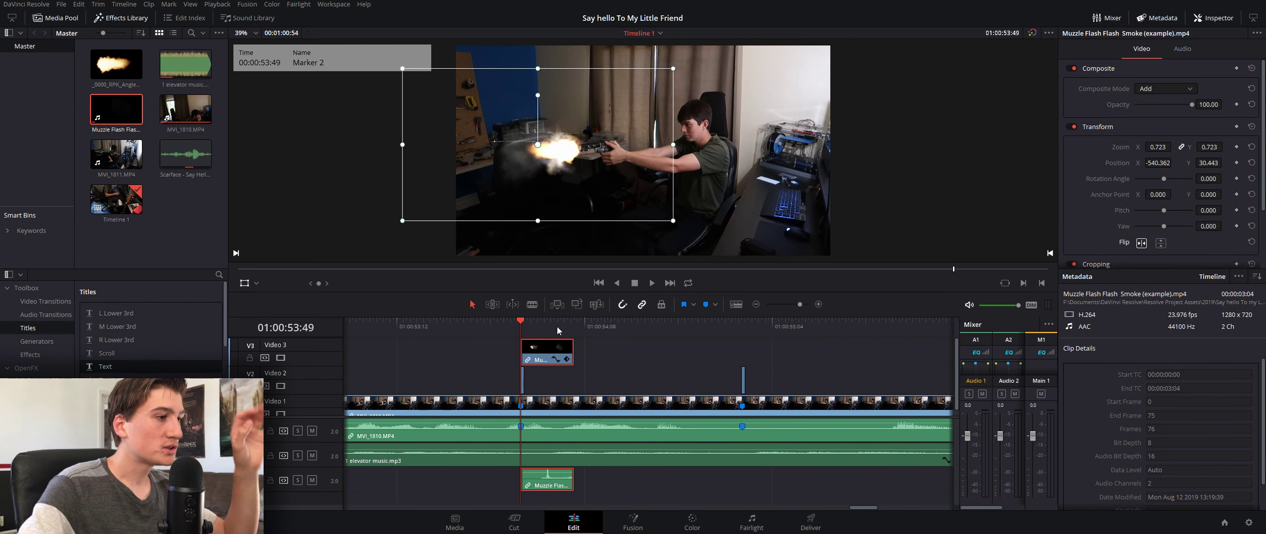
Preview the flash with smoke and extend the end of the smoke clip on Video 3
{"action": "key", "text": "space"}
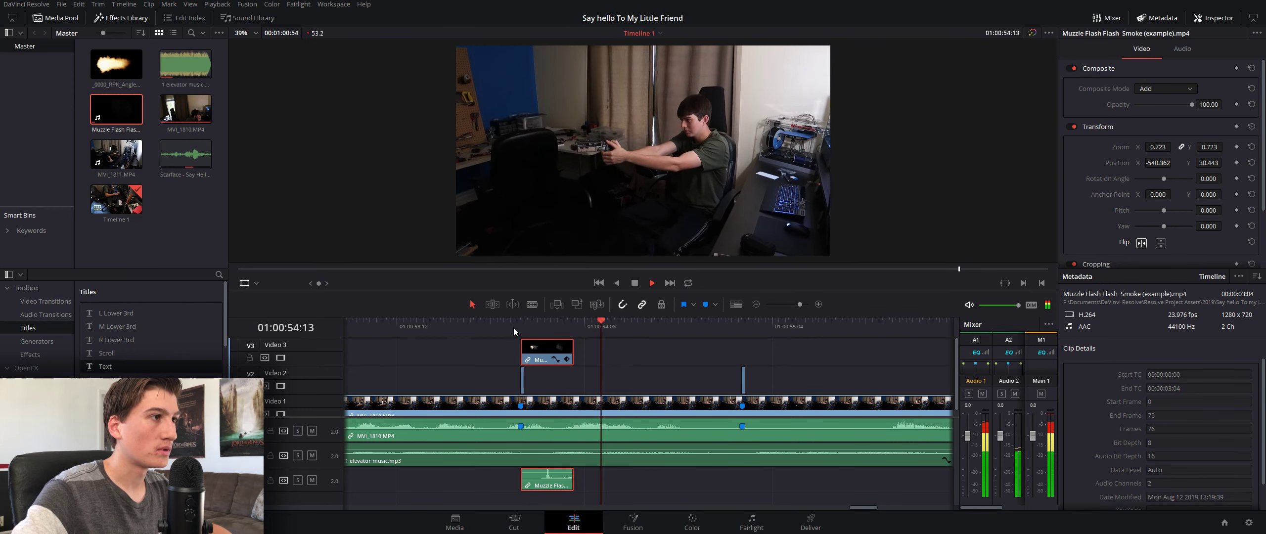
{"action": "left_click", "coordinate": [500, 330]}
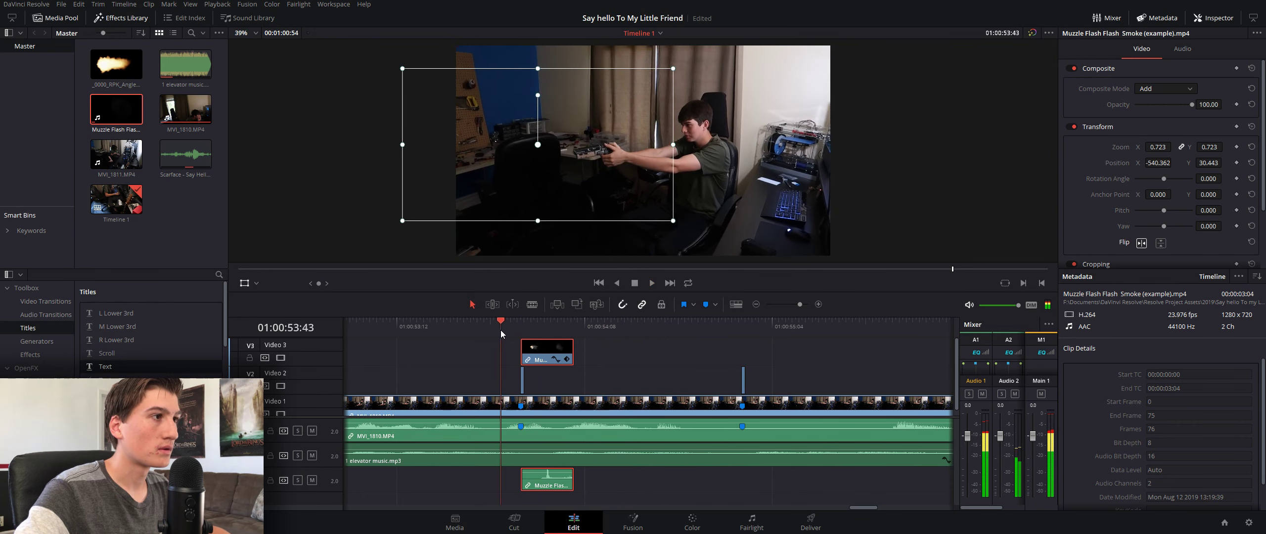
{"action": "key", "text": "space"}
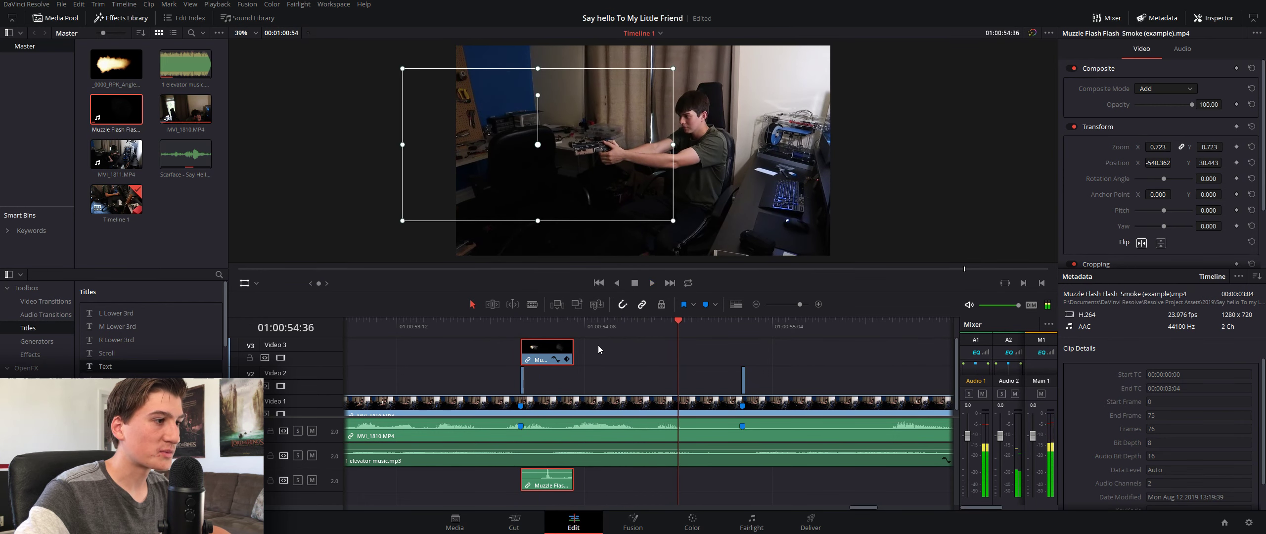
{"action": "mouse_move", "coordinate": [581, 351]}
{"action": "left_mouse_down"}
{"action": "mouse_move", "coordinate": [639, 345]}
{"action": "mouse_move", "coordinate": [582, 338]}
{"action": "left_mouse_up"}
Replay the shot with the extended smoke clip several times and return the playhead to Marker 2
{"action": "left_click_drag", "start_coordinate": [520, 320], "coordinate": [488, 317]}
{"action": "key", "text": "space"}
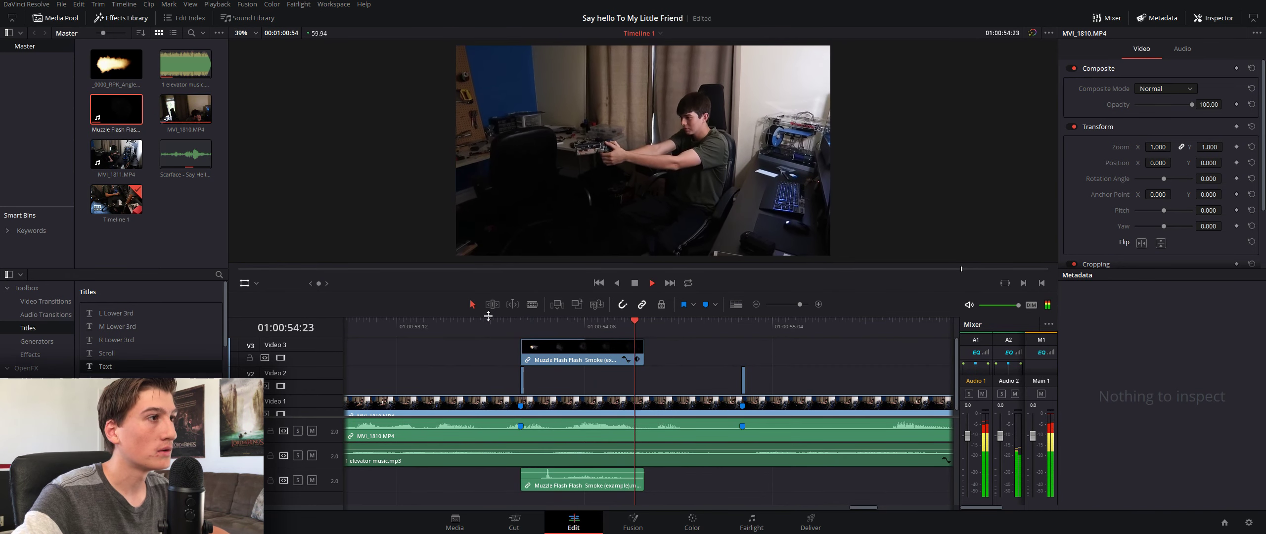
{"action": "key", "text": "space"}
{"action": "left_click", "coordinate": [501, 325]}
{"action": "key", "text": "space"}
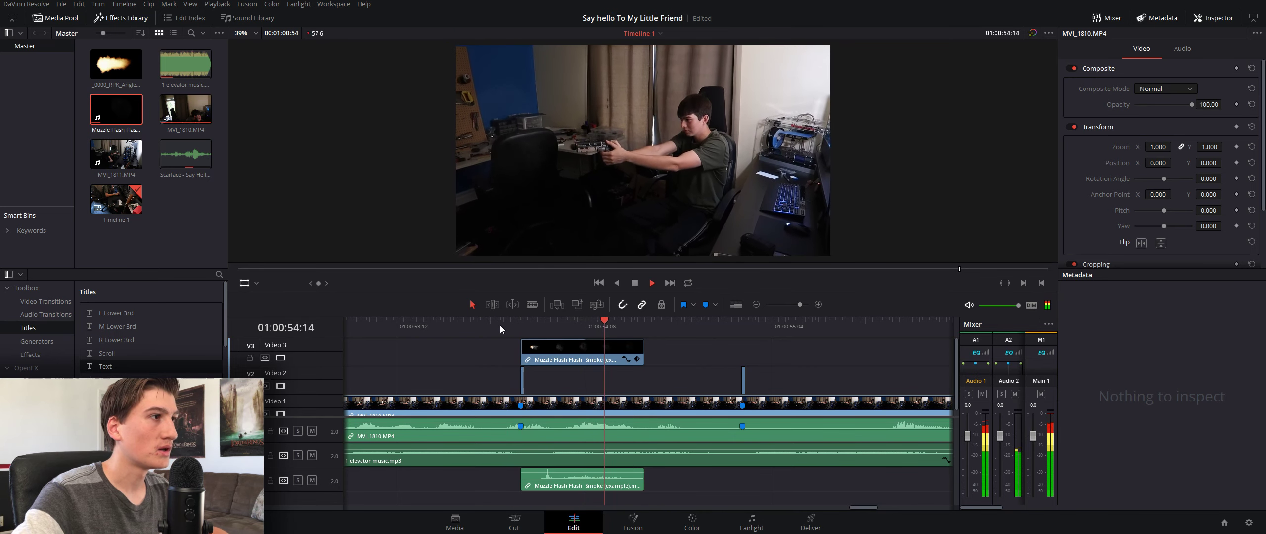
{"action": "key", "text": "space"}
{"action": "left_click_drag", "start_coordinate": [531, 329], "coordinate": [515, 328]}
{"action": "mouse_move", "coordinate": [516, 329]}
{"action": "left_mouse_down"}
{"action": "mouse_move", "coordinate": [506, 324]}
{"action": "mouse_move", "coordinate": [516, 346]}
{"action": "mouse_move", "coordinate": [544, 309]}
{"action": "mouse_move", "coordinate": [571, 310]}
{"action": "mouse_move", "coordinate": [475, 307]}
{"action": "left_mouse_up"}
{"action": "key", "text": "space"}
{"action": "key", "text": "space"}
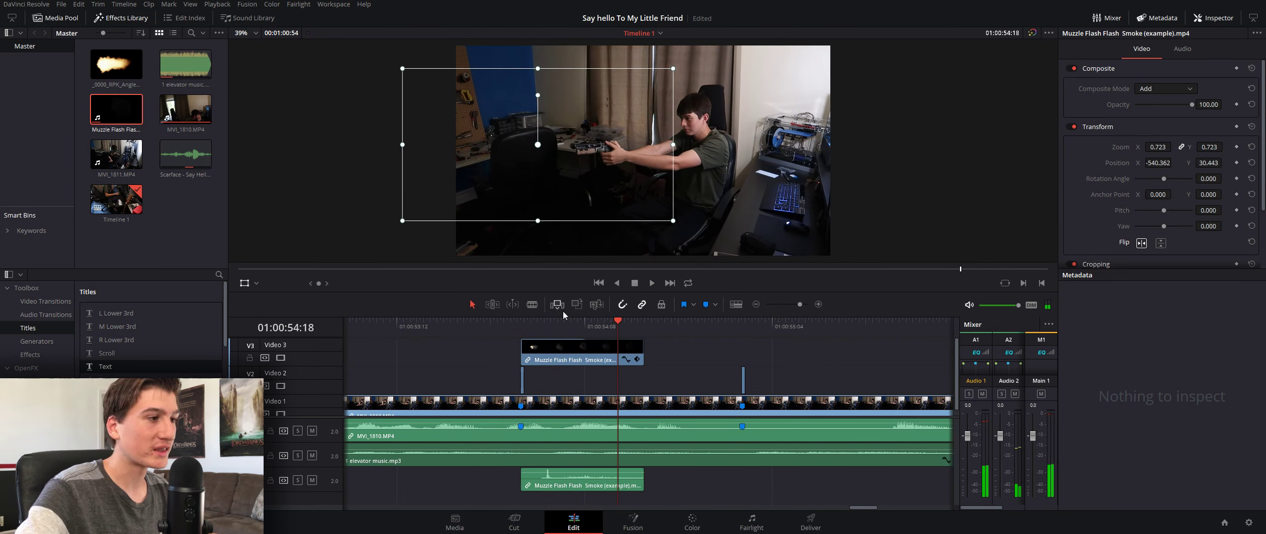
{"action": "left_click", "coordinate": [521, 325]}
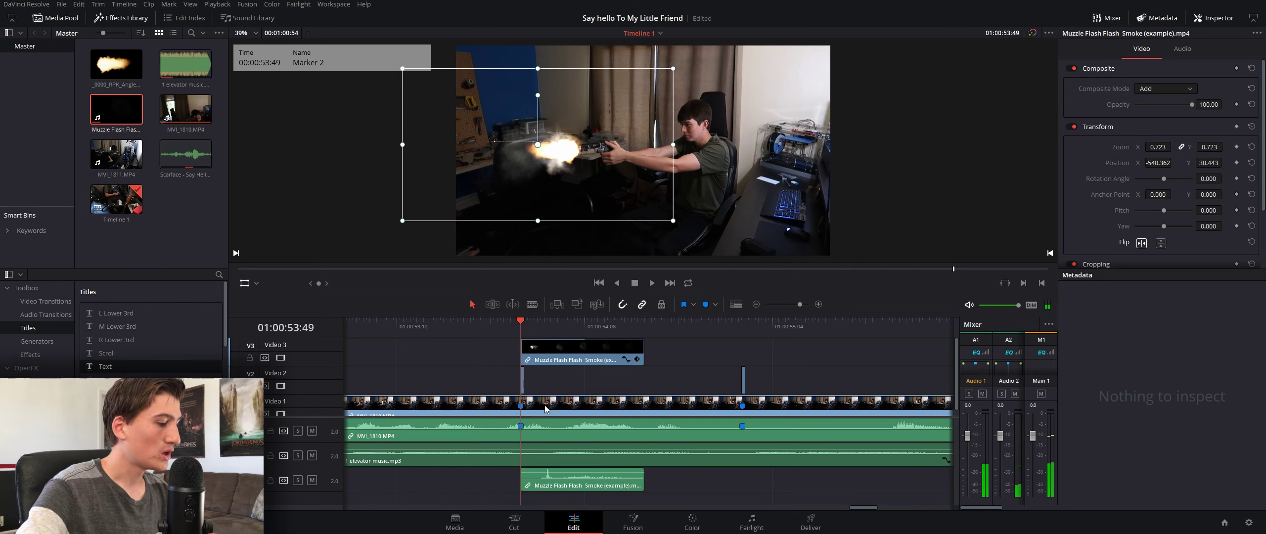
Cut the MVI_1810.MP4 clip on Video 1 at 01:00:53:49 and 01:00:53:50 to isolate the single muzzle-flash frame
{"action": "scroll", "coordinate": [547, 409], "scroll_direction": "up", "scroll_amount": 5}
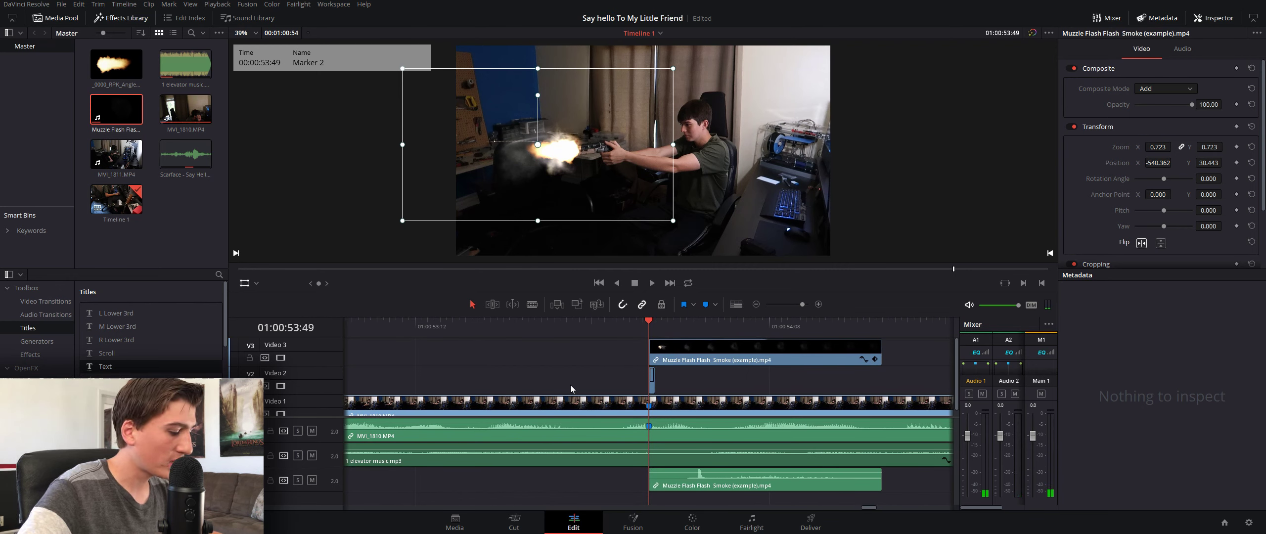
{"action": "key", "text": "b"}
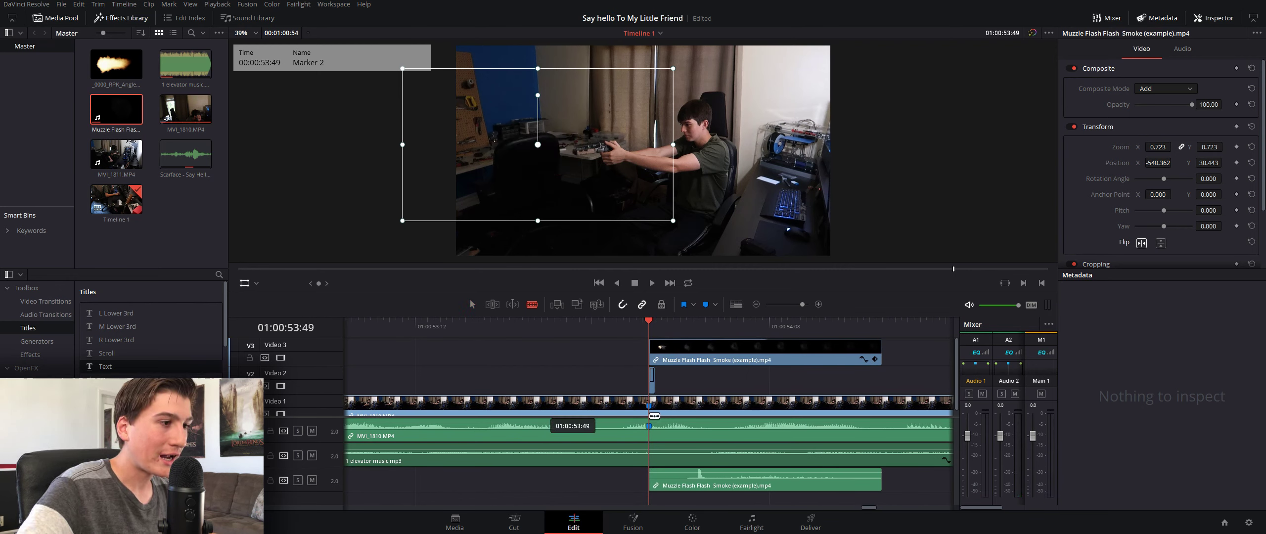
{"action": "left_click", "coordinate": [661, 414]}
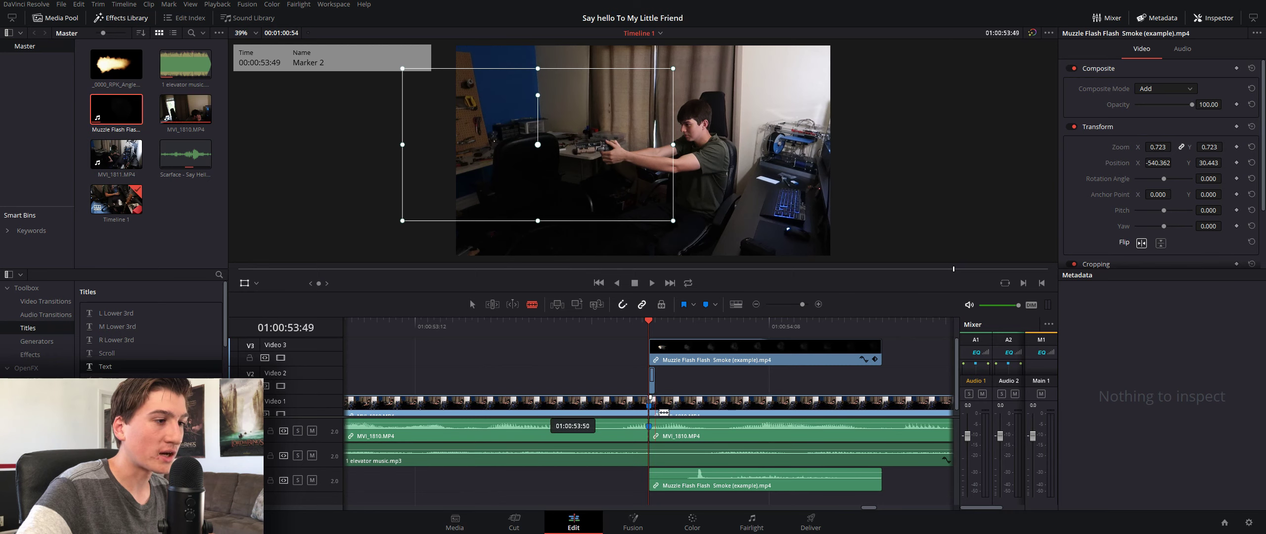
{"action": "left_click", "coordinate": [656, 410]}
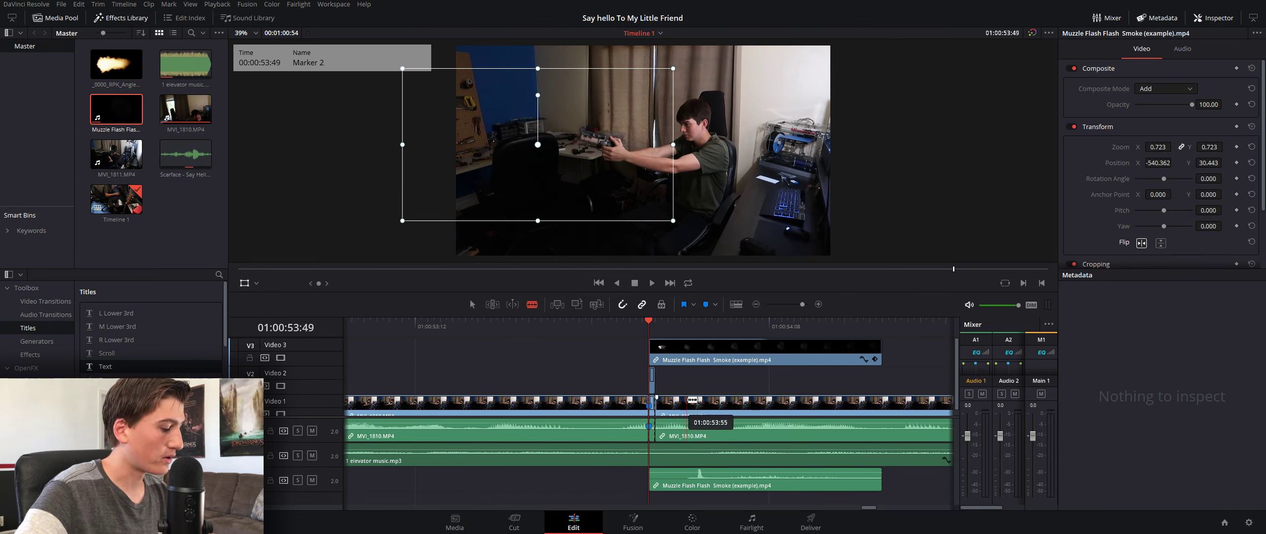
{"action": "key", "text": "a"}
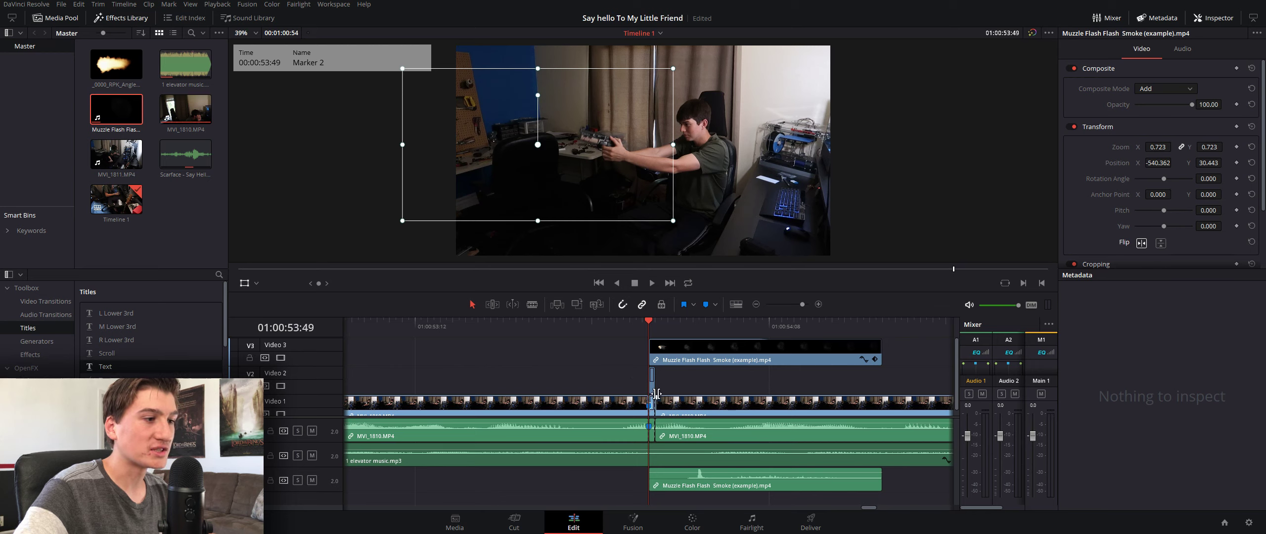
Open the isolated one-frame piece of the Video 1 gun footage at Marker 2 for color grading
{"action": "left_click", "coordinate": [652, 416]}
{"action": "left_click", "coordinate": [652, 418]}
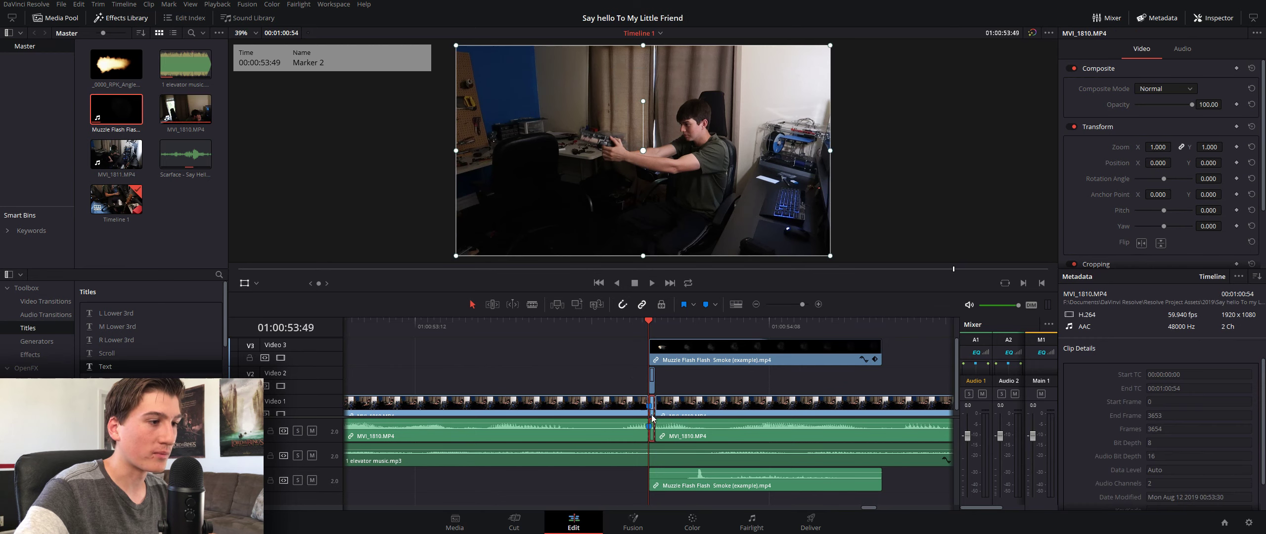
{"action": "left_click", "coordinate": [693, 522]}
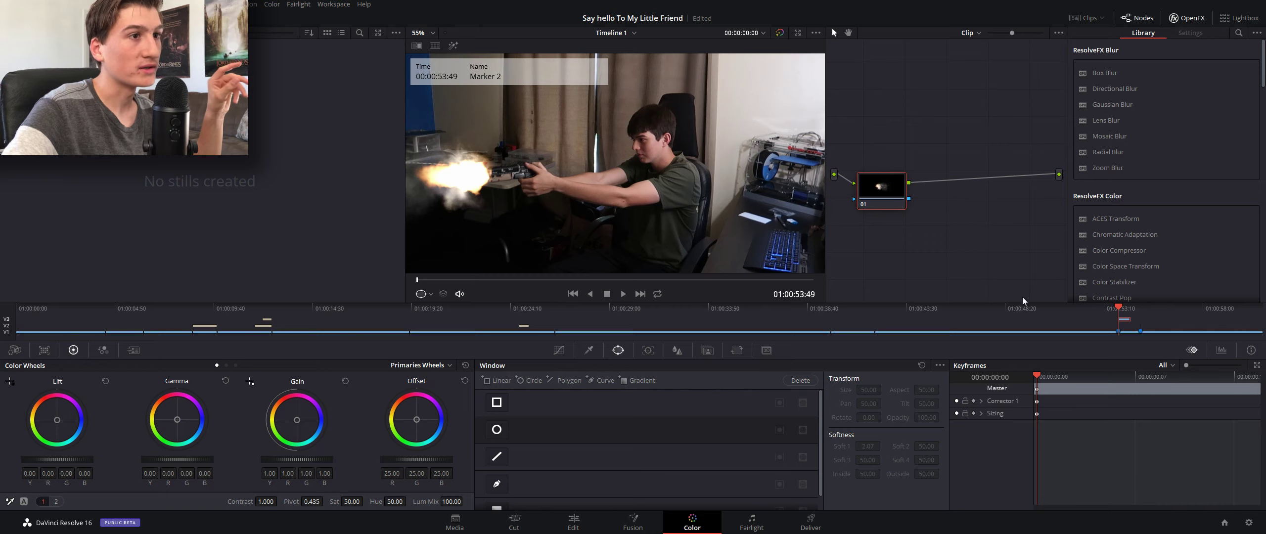
{"action": "left_click_drag", "start_coordinate": [879, 196], "coordinate": [893, 175]}
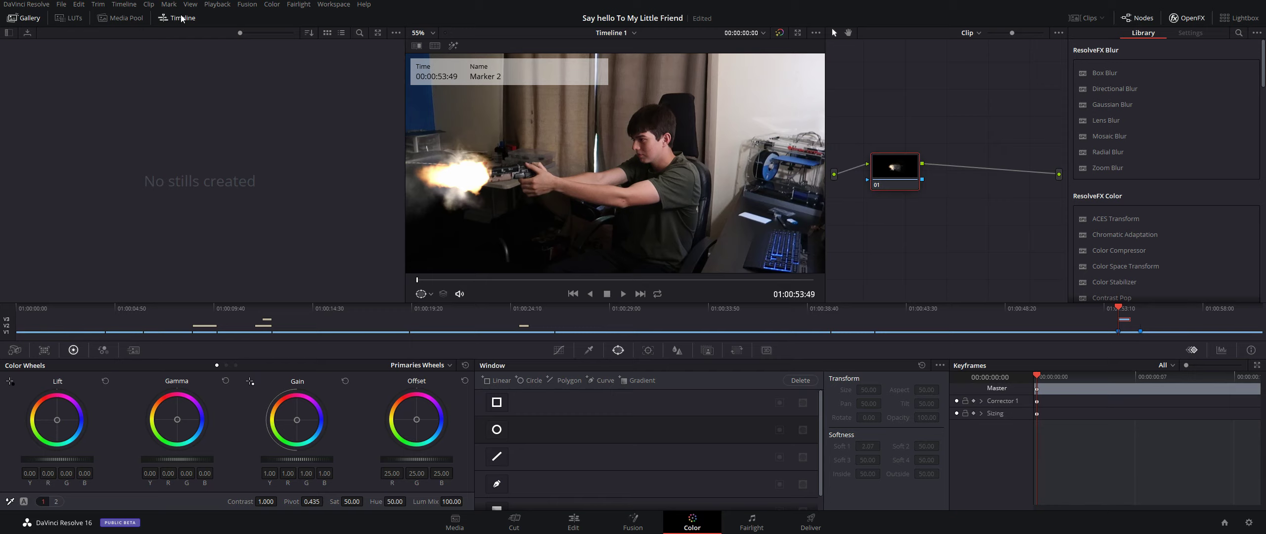
{"action": "left_click", "coordinate": [1078, 21]}
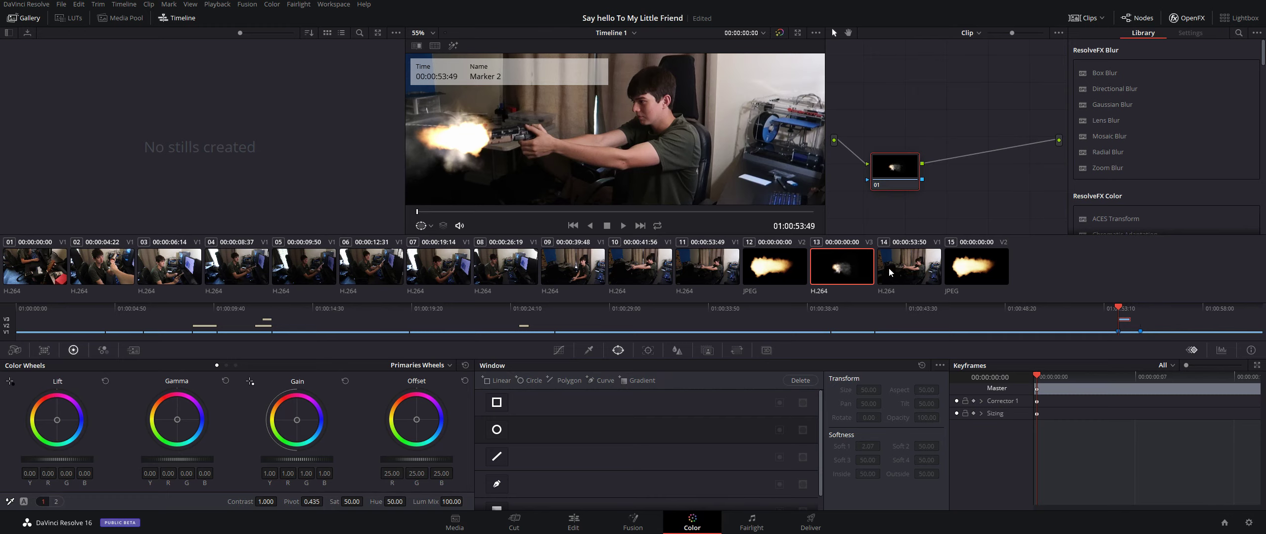
{"action": "left_click", "coordinate": [700, 273]}
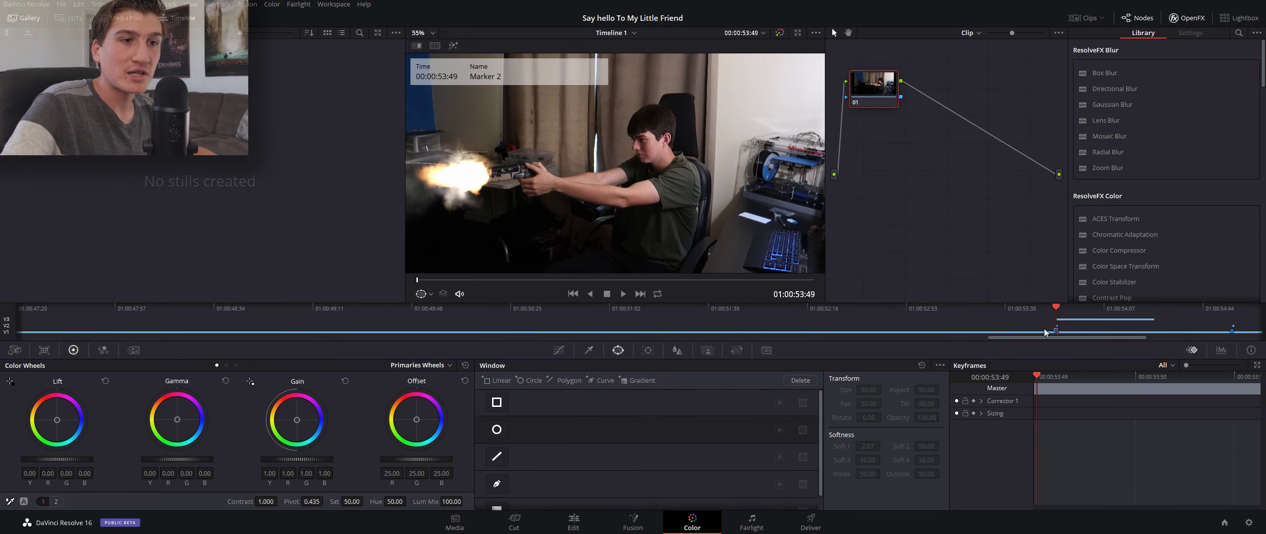
{"action": "scroll", "coordinate": [1053, 320], "scroll_direction": "up", "scroll_amount": 3}
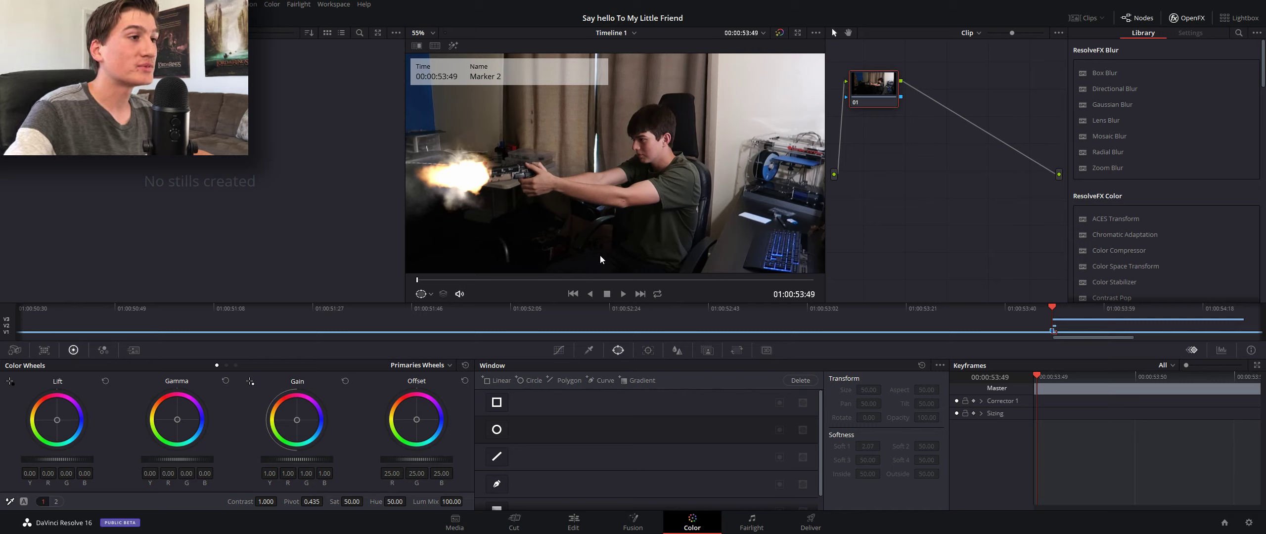
Add a serial node after node 01 on the flash-frame clip and arrange the two nodes side by side
{"action": "left_click_drag", "start_coordinate": [871, 83], "coordinate": [879, 169]}
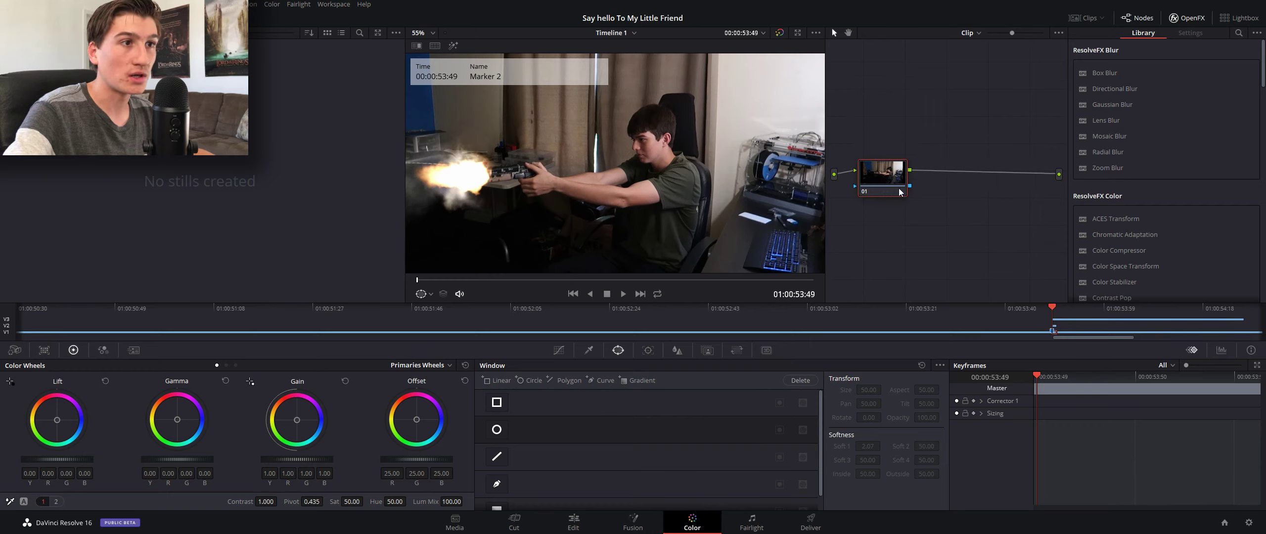
{"action": "right_click", "coordinate": [896, 177]}
{"action": "mouse_move", "coordinate": [967, 225]}
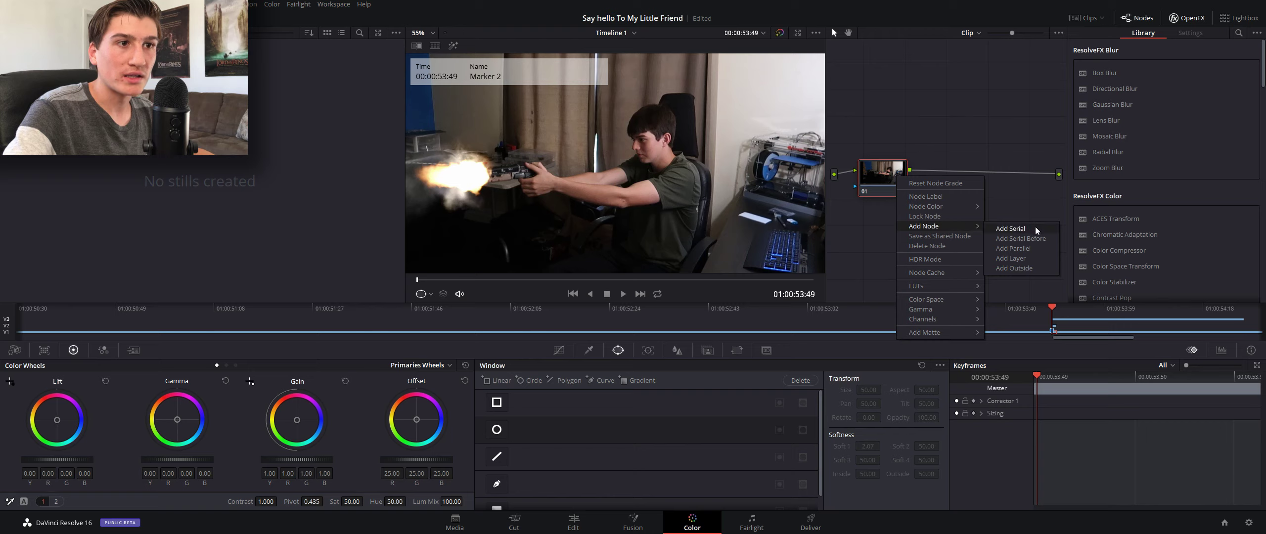
{"action": "left_click", "coordinate": [1019, 229]}
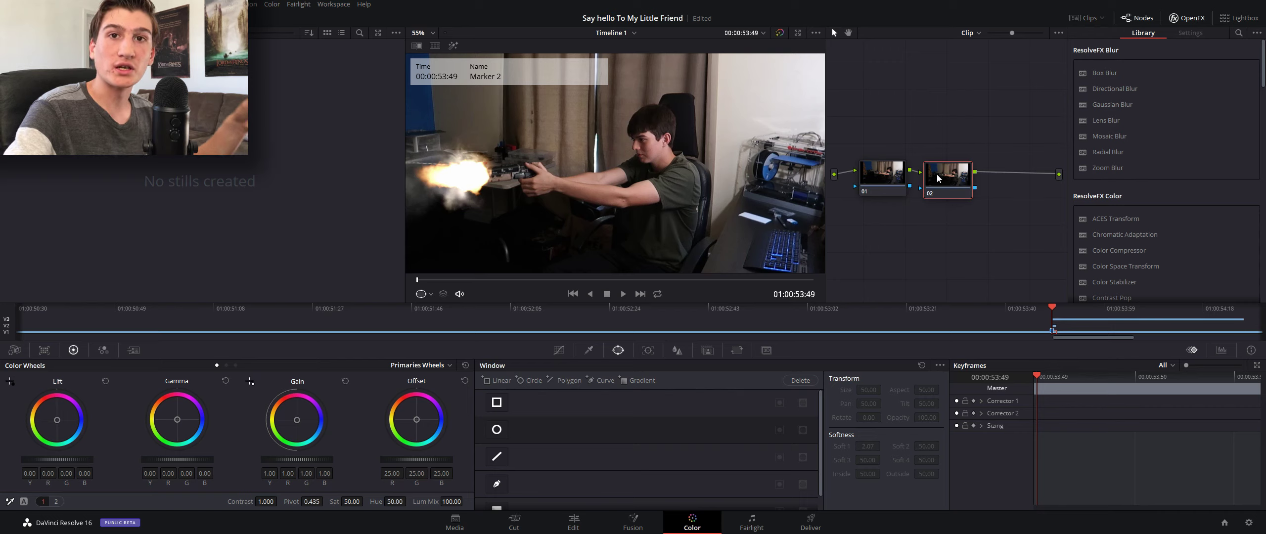
{"action": "mouse_move", "coordinate": [885, 177]}
{"action": "left_mouse_down"}
{"action": "mouse_move", "coordinate": [879, 131]}
{"action": "mouse_move", "coordinate": [880, 164]}
{"action": "left_mouse_up"}
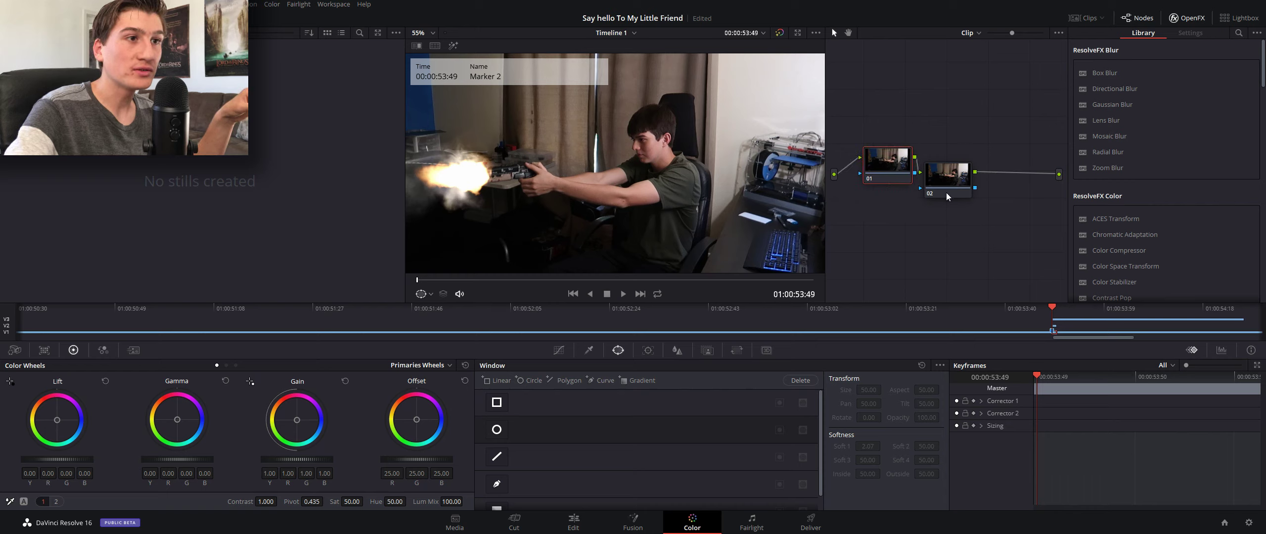
{"action": "left_click_drag", "start_coordinate": [945, 192], "coordinate": [949, 170]}
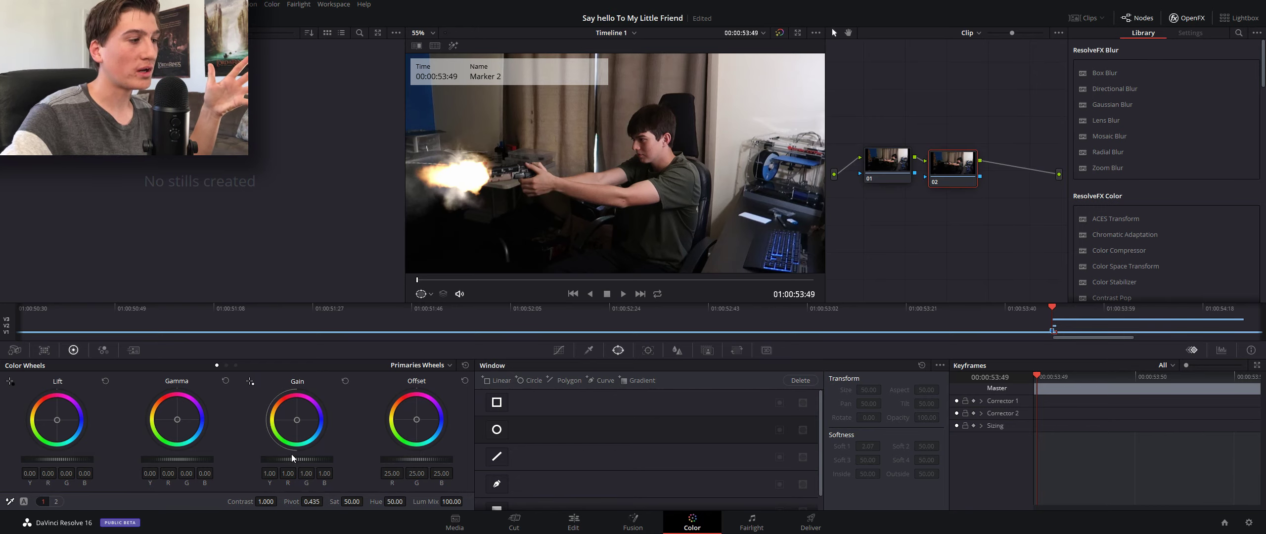
Brighten node 02 with lift 0.09, gamma -0.04, gain 1.41 and contrast 1.208, and tint gamma and gain toward warm yellow
{"action": "left_click_drag", "start_coordinate": [289, 459], "coordinate": [321, 459]}
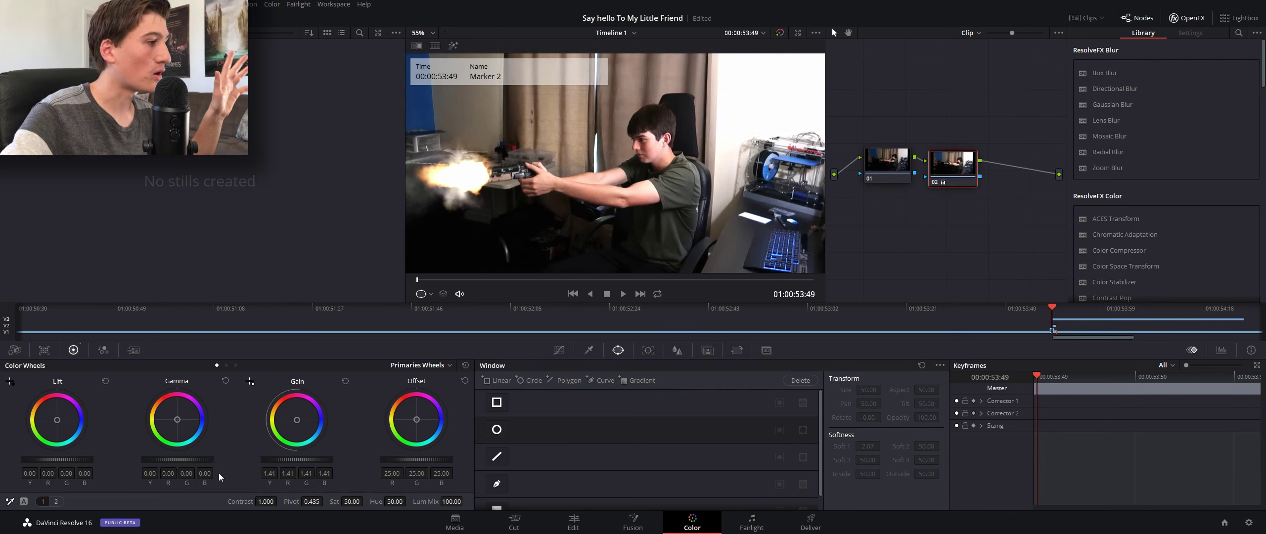
{"action": "left_click_drag", "start_coordinate": [57, 459], "coordinate": [67, 459]}
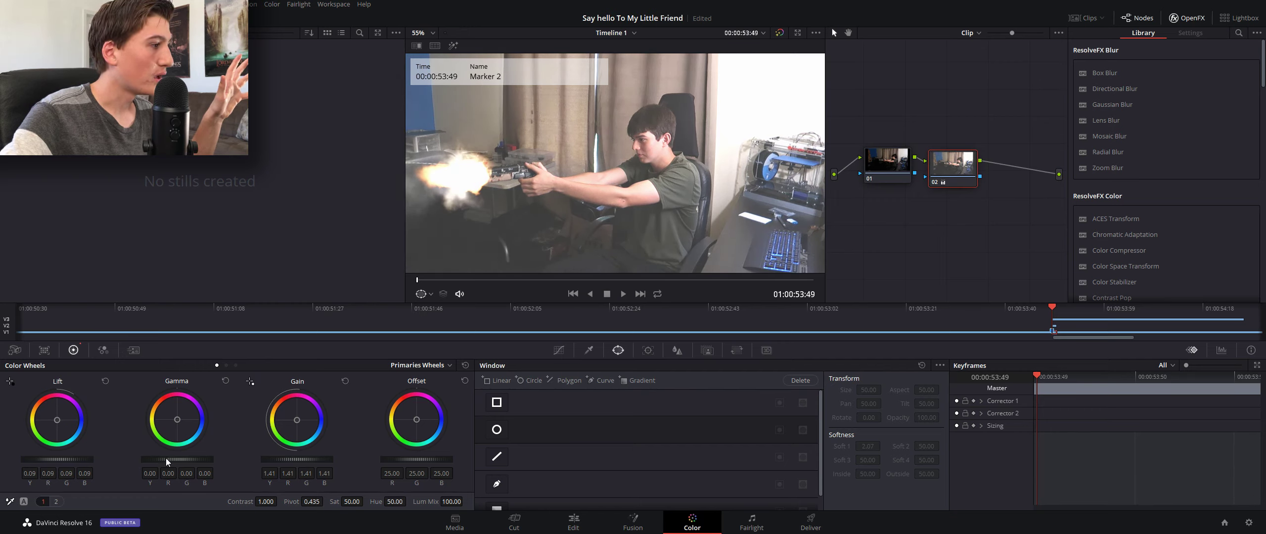
{"action": "left_click_drag", "start_coordinate": [177, 459], "coordinate": [168, 459]}
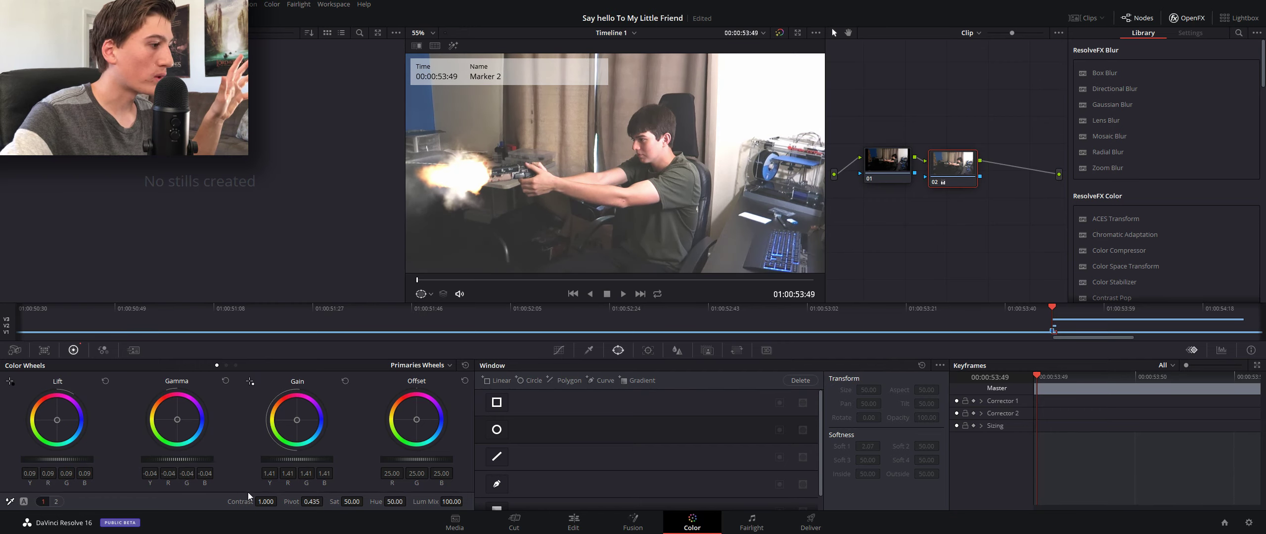
{"action": "left_click_drag", "start_coordinate": [266, 502], "coordinate": [280, 501]}
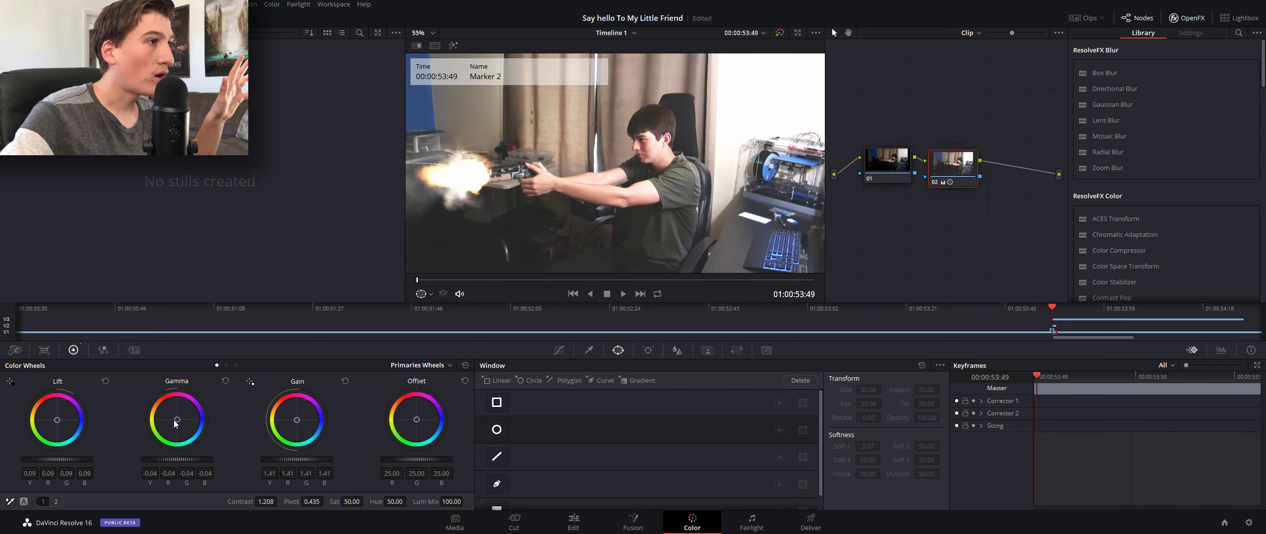
{"action": "left_click_drag", "start_coordinate": [175, 421], "coordinate": [172, 418]}
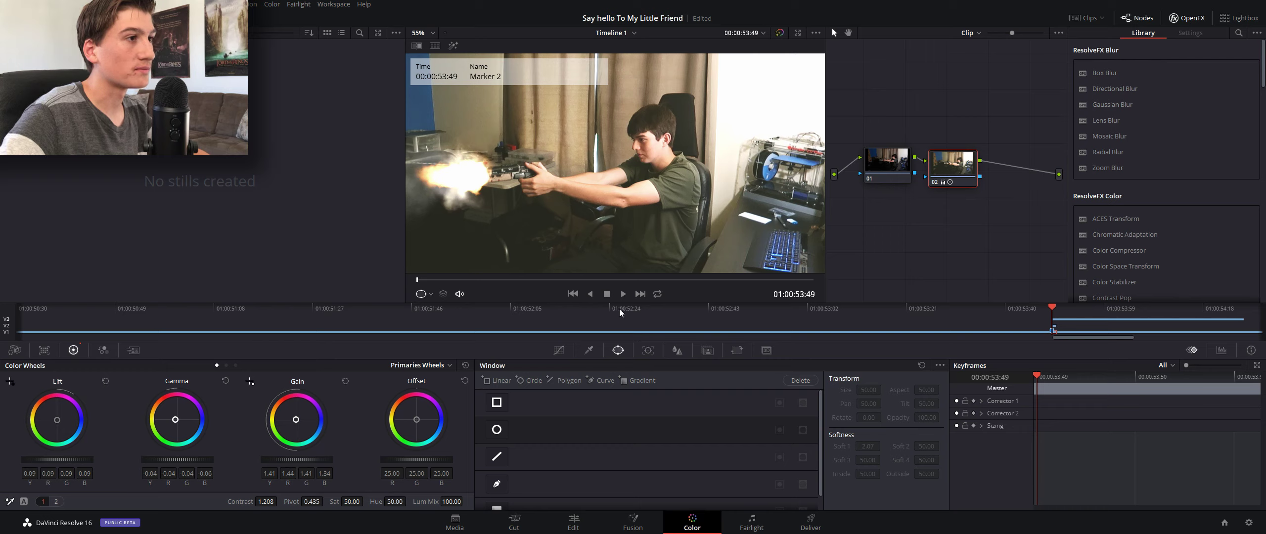
{"action": "mouse_move", "coordinate": [956, 168]}
{"action": "left_mouse_down"}
{"action": "mouse_move", "coordinate": [956, 184]}
{"action": "mouse_move", "coordinate": [957, 166]}
{"action": "left_mouse_up"}
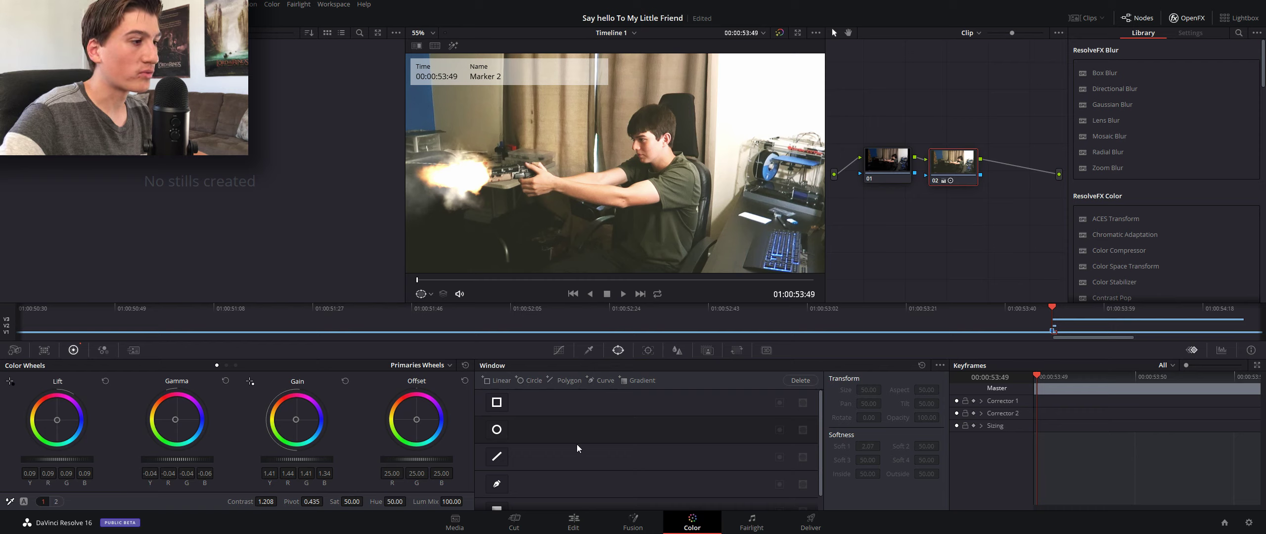
Draw a closed curve window on node 02 around the shooter's arms, shoulder, head and face
{"action": "scroll", "coordinate": [530, 420], "scroll_direction": "down", "scroll_amount": 1}
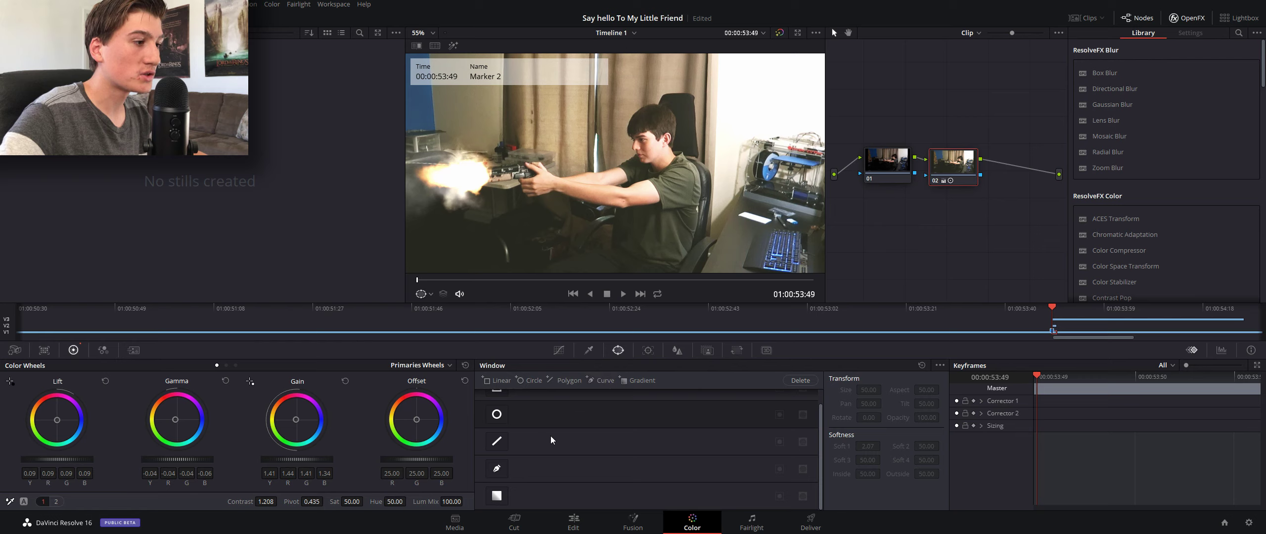
{"action": "left_click", "coordinate": [601, 384]}
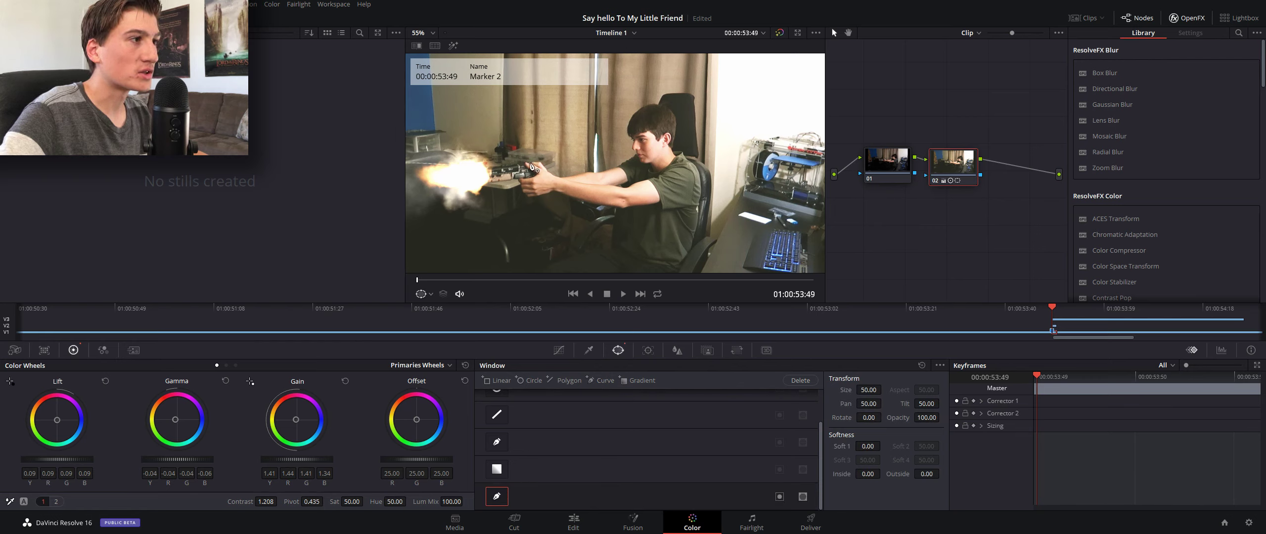
{"action": "left_click", "coordinate": [560, 178]}
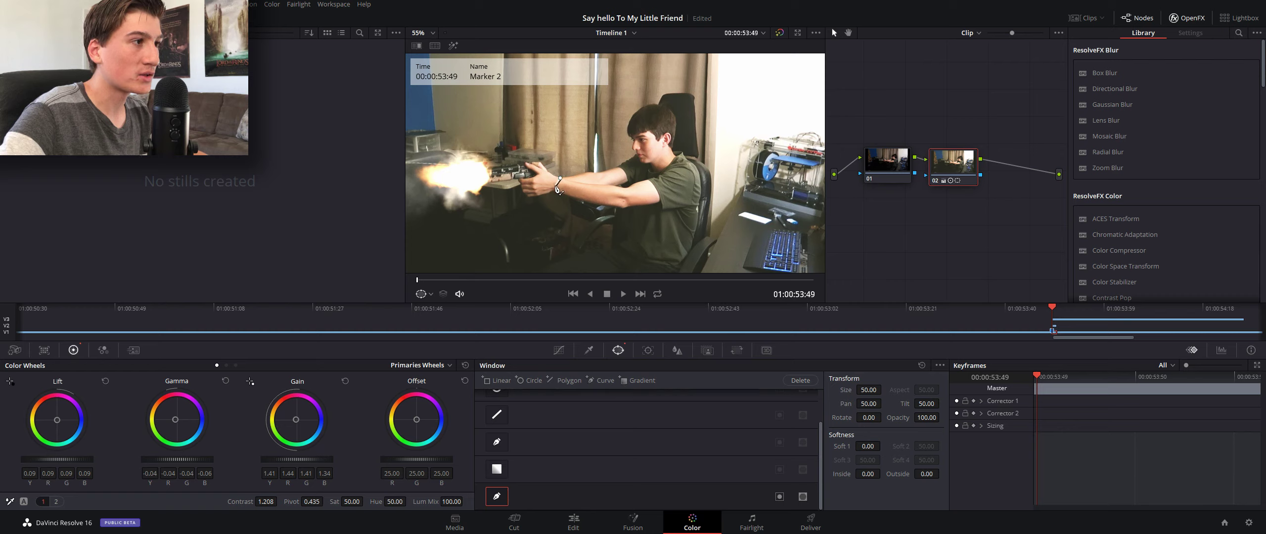
{"action": "left_click", "coordinate": [554, 186]}
{"action": "left_click", "coordinate": [624, 201]}
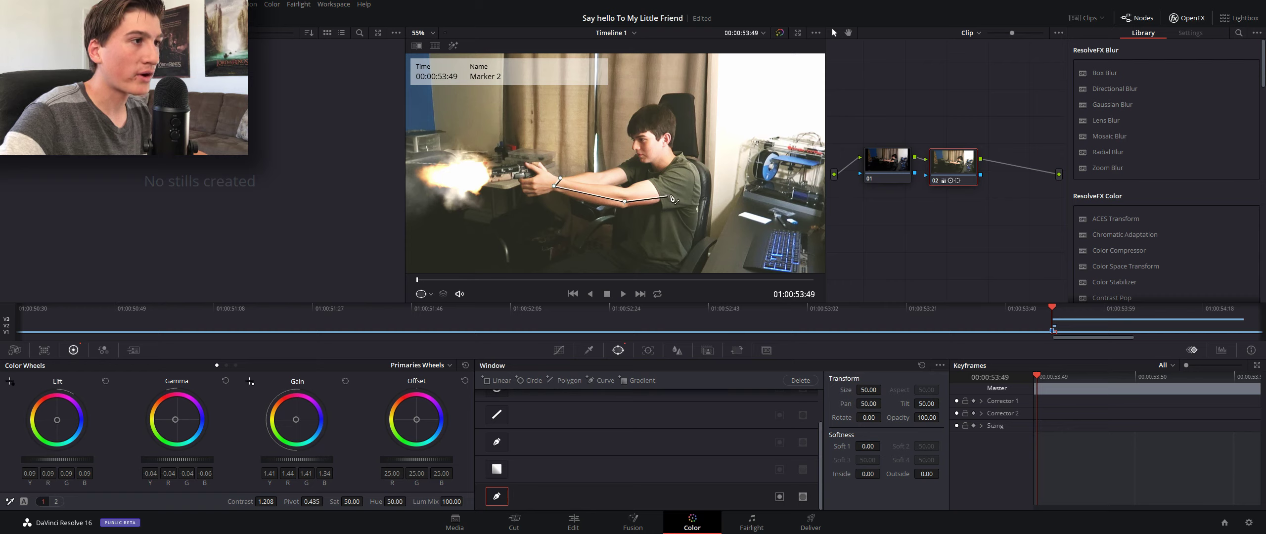
{"action": "left_click", "coordinate": [683, 188]}
{"action": "left_click", "coordinate": [692, 165]}
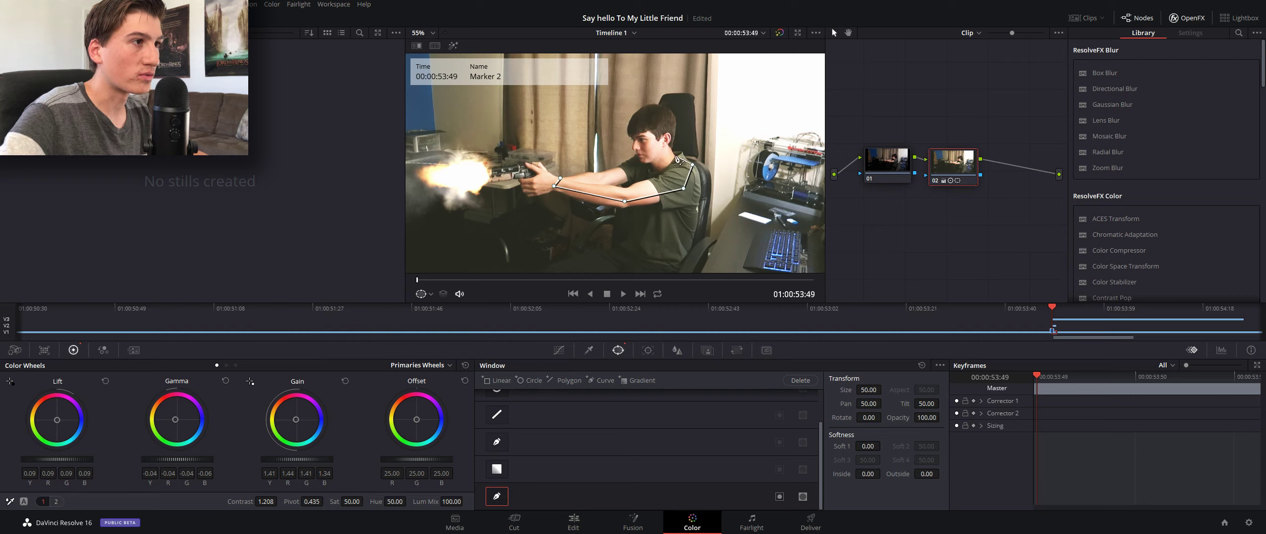
{"action": "left_click", "coordinate": [668, 155]}
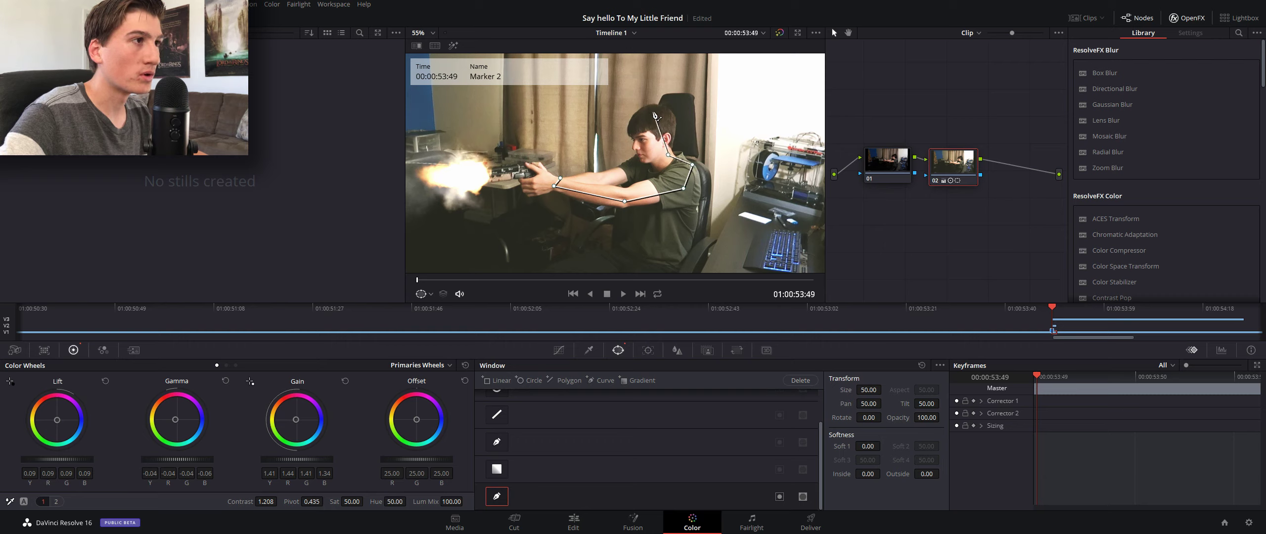
{"action": "left_click", "coordinate": [654, 110]}
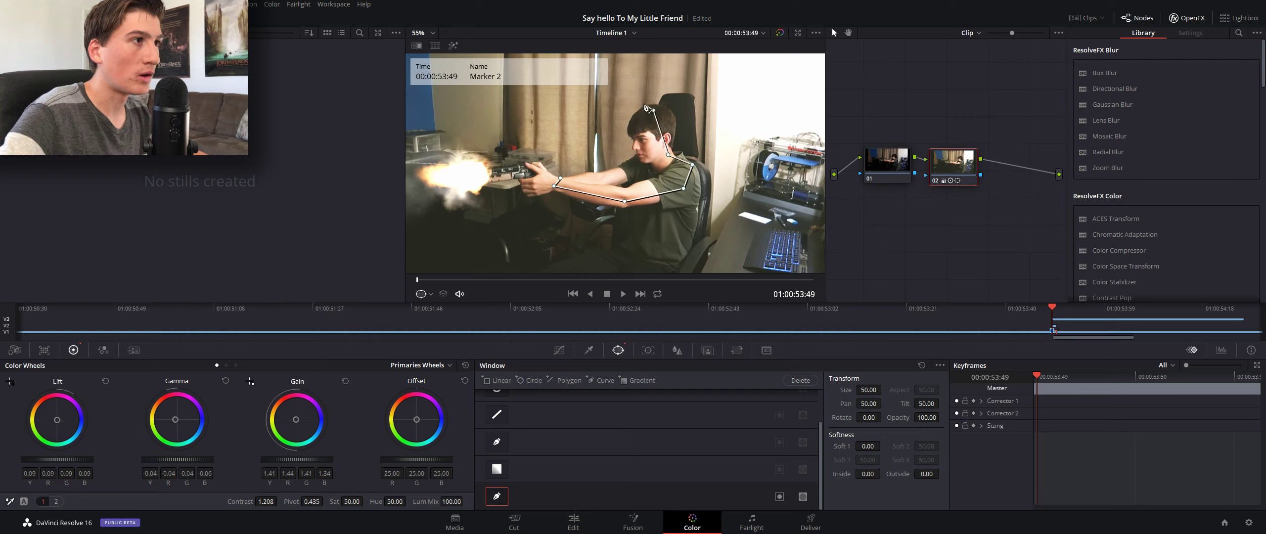
{"action": "left_click", "coordinate": [625, 130]}
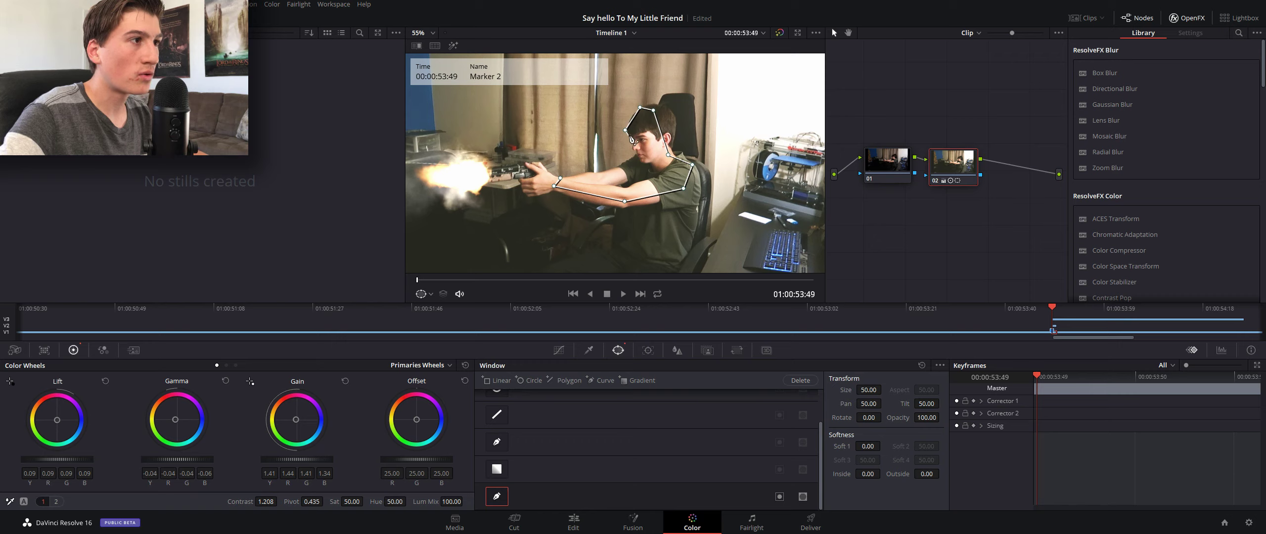
{"action": "left_click", "coordinate": [632, 149]}
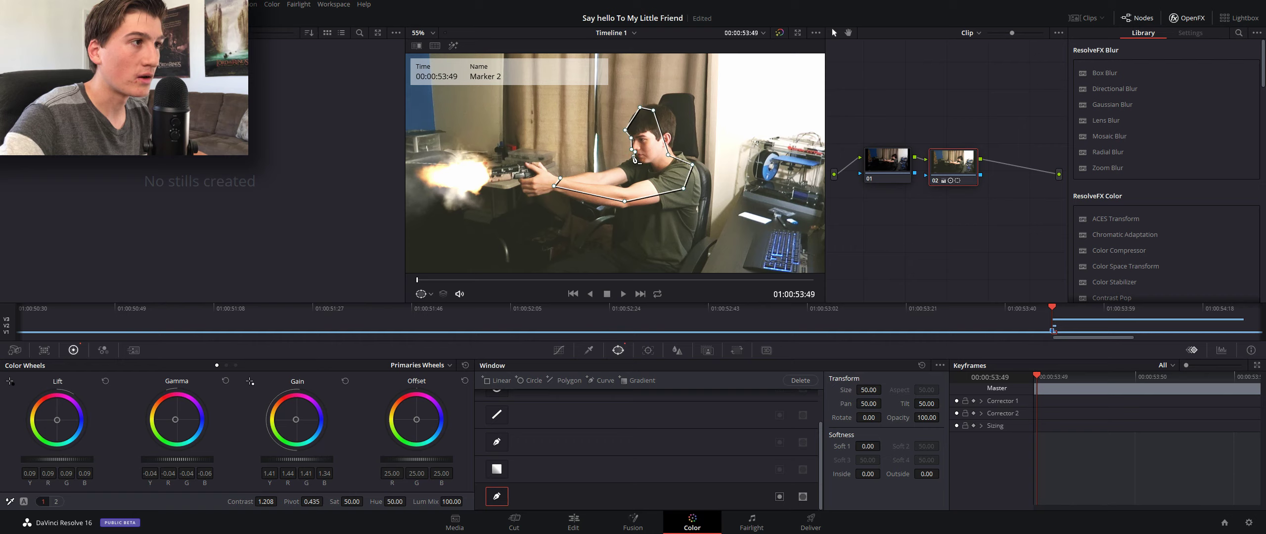
{"action": "left_click", "coordinate": [615, 169]}
{"action": "left_click", "coordinate": [593, 171]}
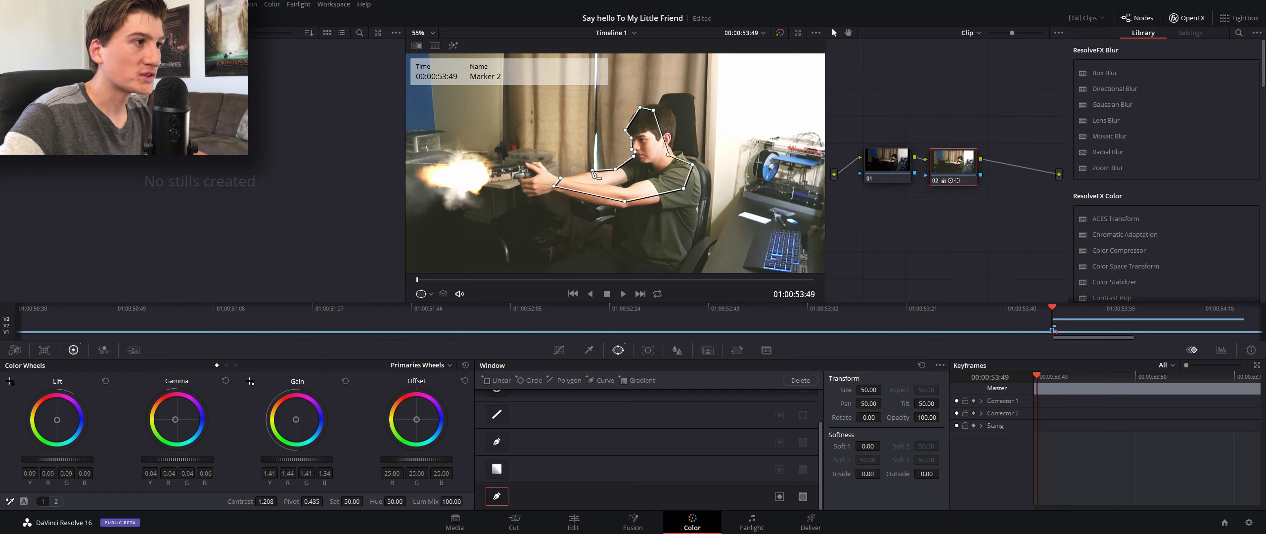
{"action": "left_click", "coordinate": [592, 170]}
{"action": "left_click", "coordinate": [571, 176]}
{"action": "left_click", "coordinate": [560, 178]}
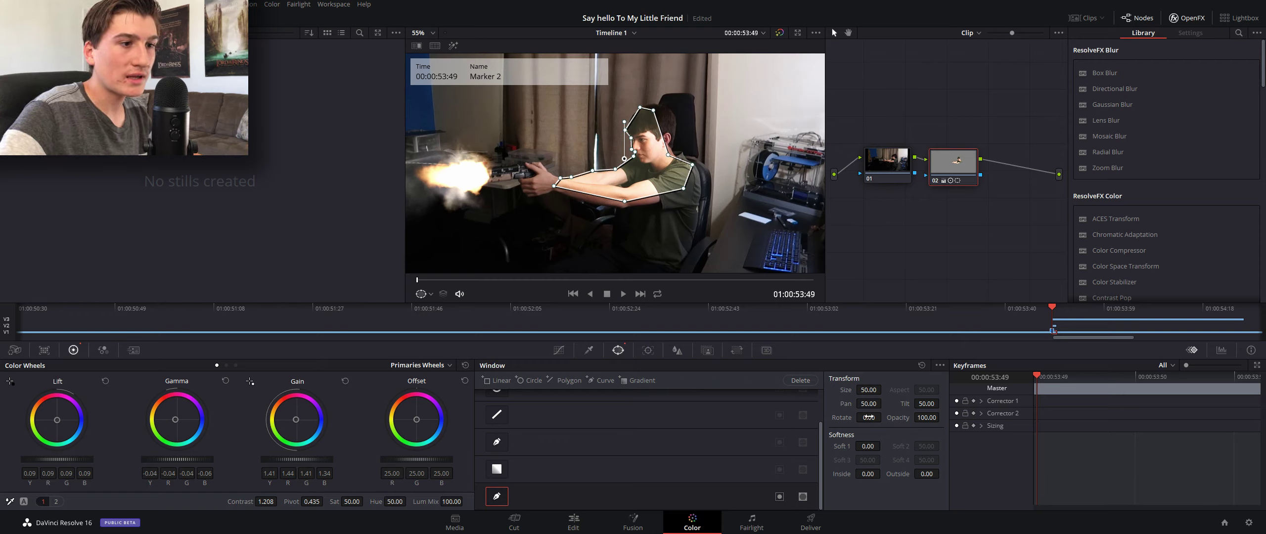
Feather the curve window's edge with a Soft 1 value of 21.04 and save the project
{"action": "left_click_drag", "start_coordinate": [868, 446], "coordinate": [892, 446]}
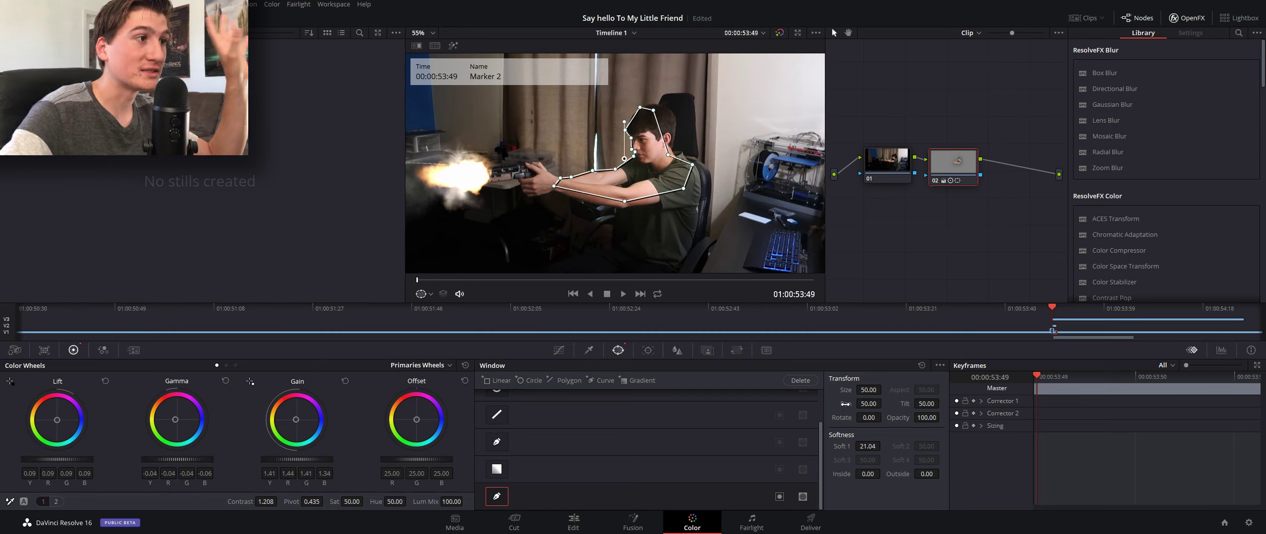
{"action": "key", "text": "ctrl+s"}
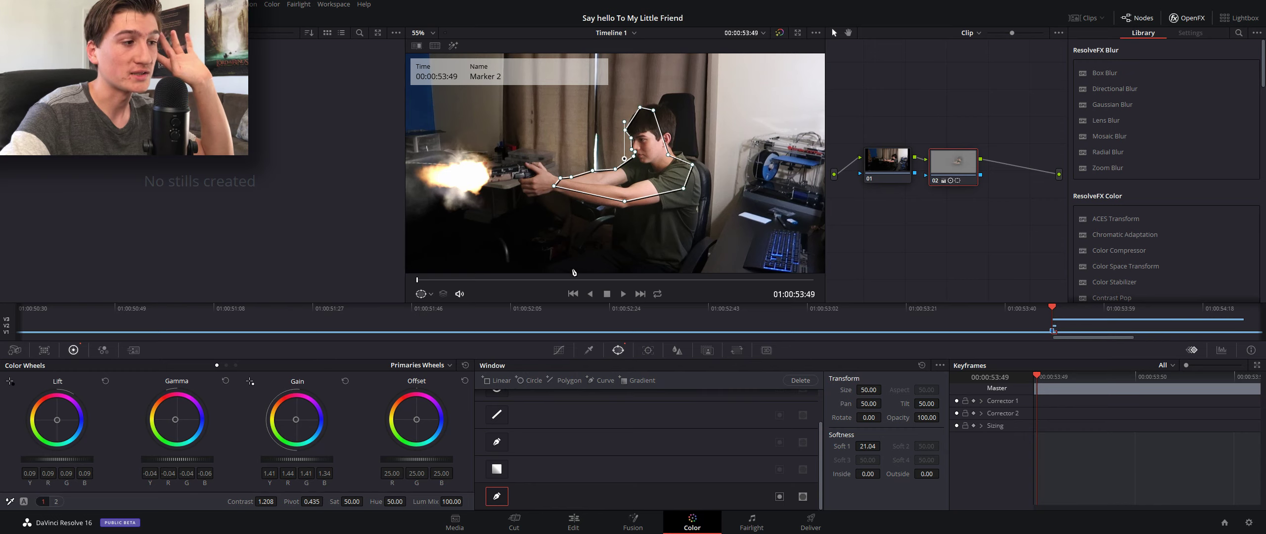
Add a second curve window on node 02 and draw it closed around the shooter's hands on the gun grip
{"action": "left_click", "coordinate": [604, 382]}
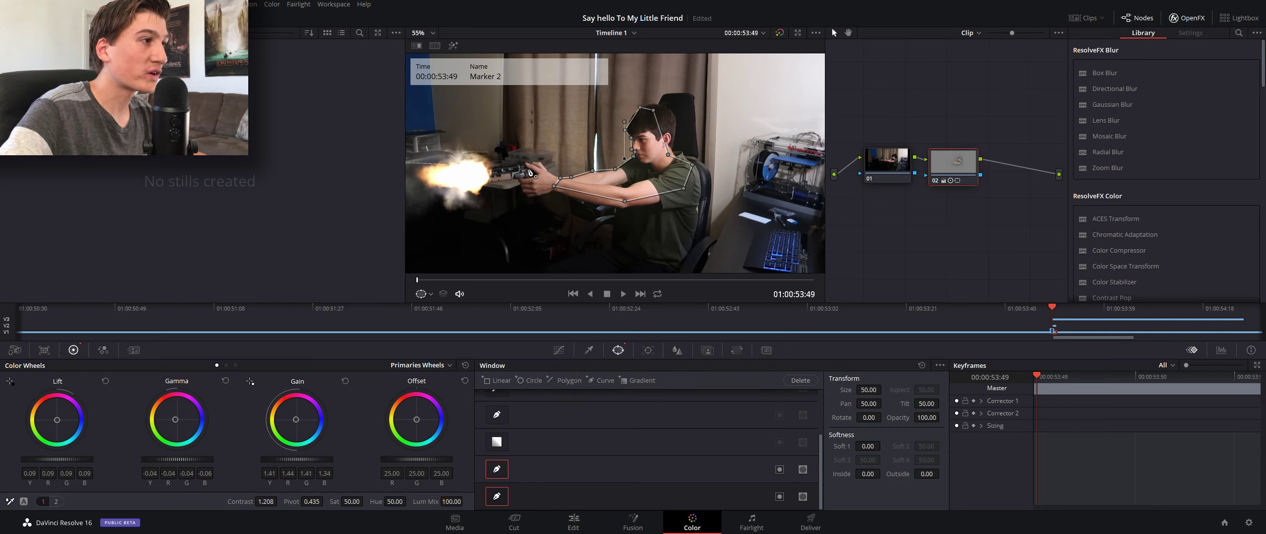
{"action": "left_click", "coordinate": [526, 163]}
{"action": "left_click", "coordinate": [516, 178]}
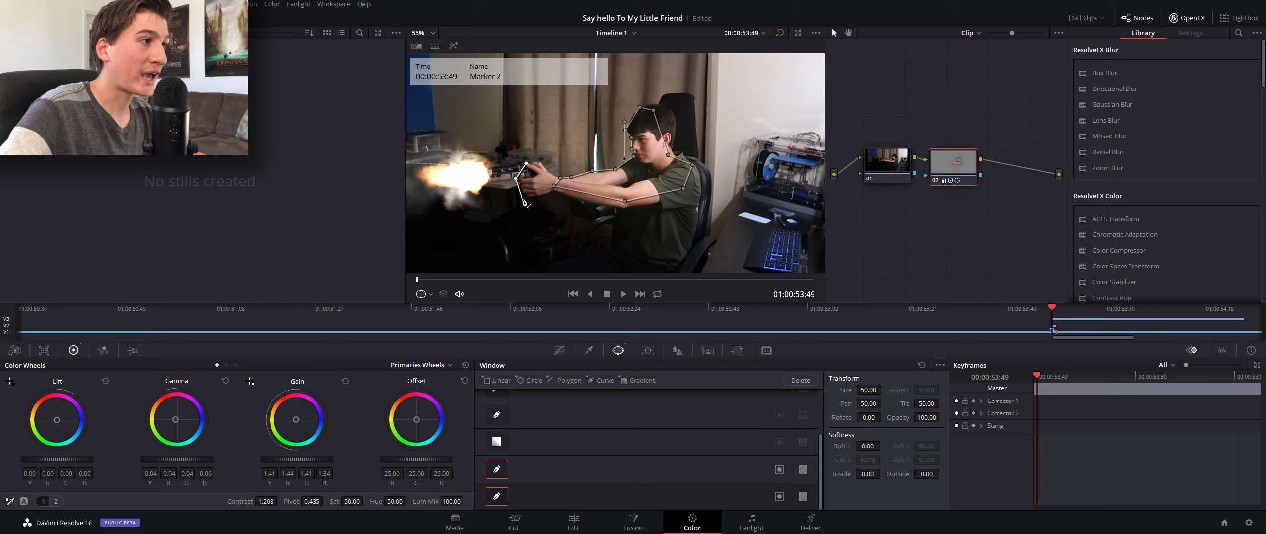
{"action": "left_click", "coordinate": [524, 195]}
{"action": "left_click", "coordinate": [531, 197]}
{"action": "left_click", "coordinate": [547, 192]}
{"action": "left_click", "coordinate": [551, 178]}
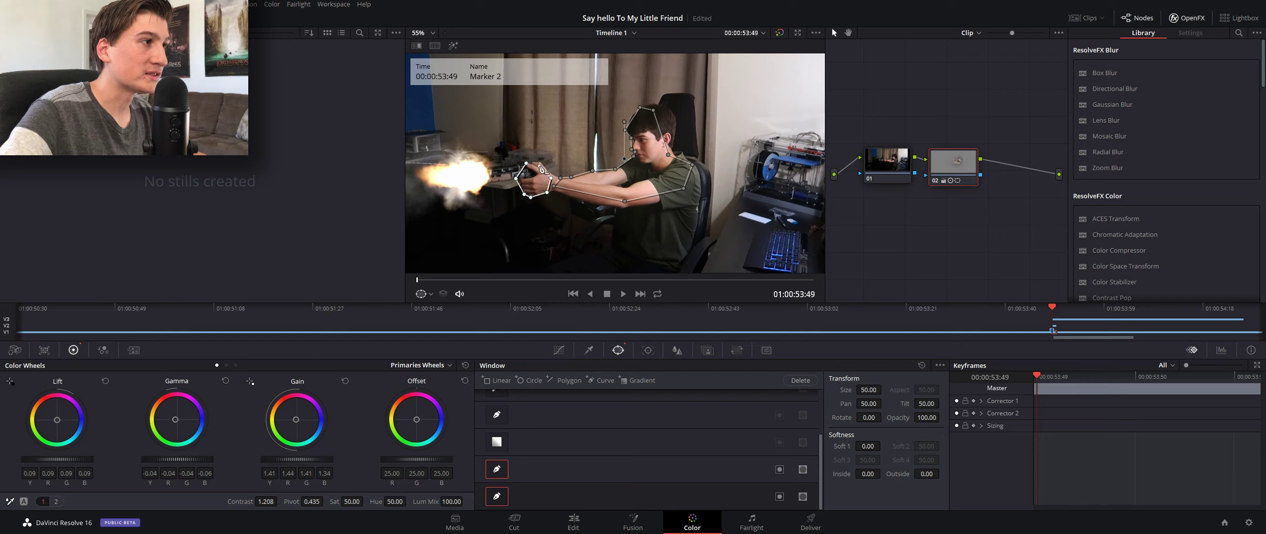
{"action": "left_click", "coordinate": [527, 164]}
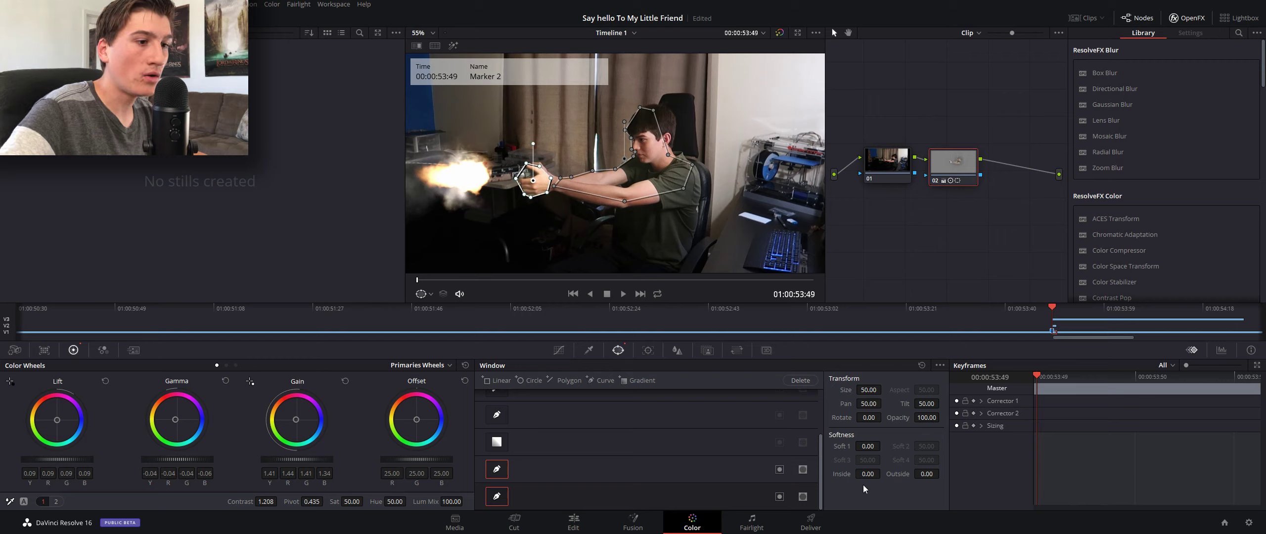
Feather the hand window with a Soft 1 value of 8.52 and raise node 02's master gain to 1.89
{"action": "left_click_drag", "start_coordinate": [866, 446], "coordinate": [884, 446]}
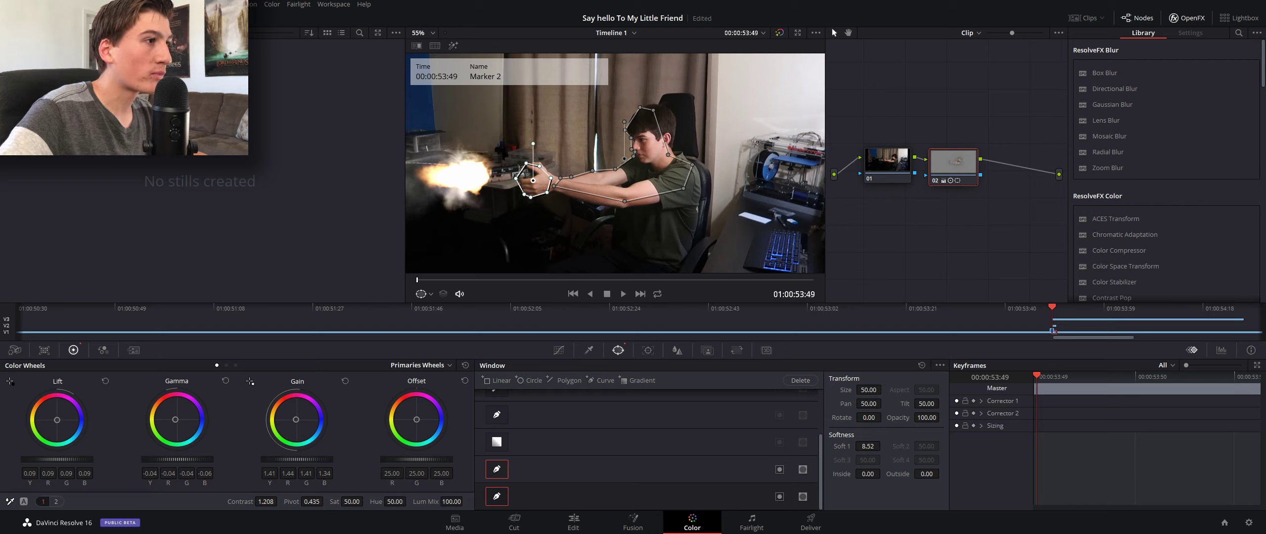
{"action": "left_click_drag", "start_coordinate": [297, 459], "coordinate": [326, 459]}
{"action": "left_click_drag", "start_coordinate": [323, 459], "coordinate": [327, 448]}
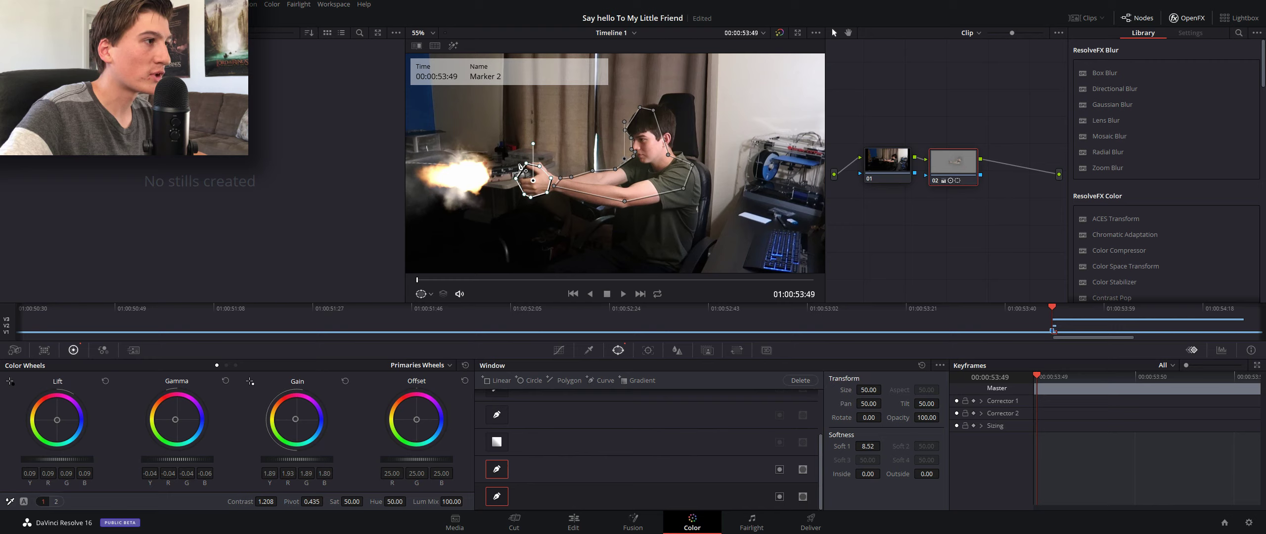
Draw a closed curve window on node 02 around the gun's barrel and body and feather its edge
{"action": "left_click", "coordinate": [591, 380]}
{"action": "left_click", "coordinate": [519, 162]}
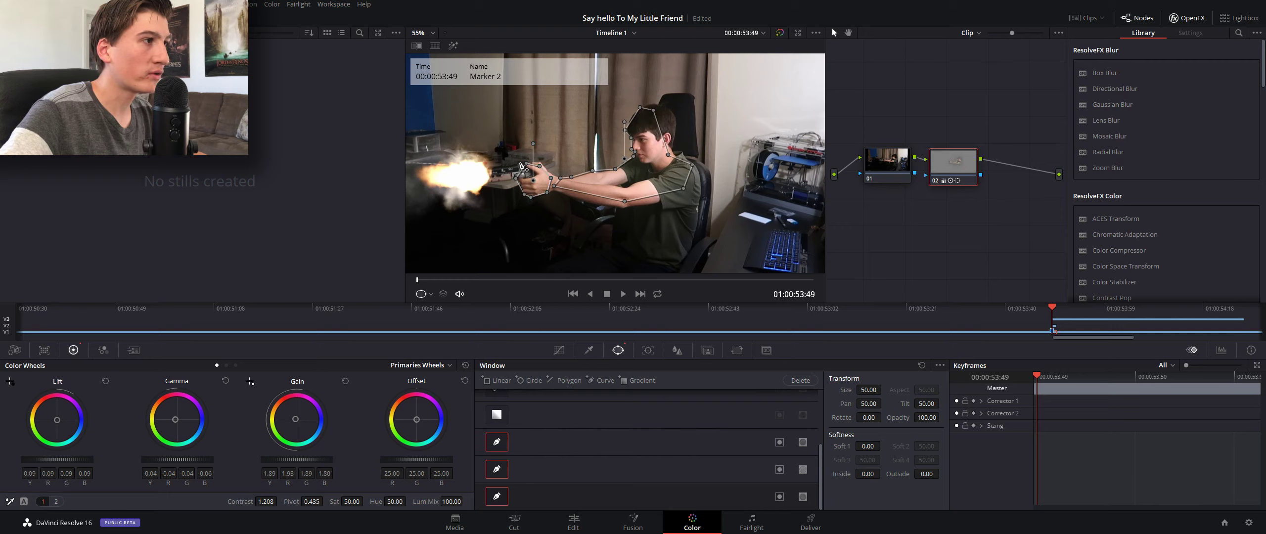
{"action": "left_click", "coordinate": [483, 166]}
{"action": "left_click", "coordinate": [484, 184]}
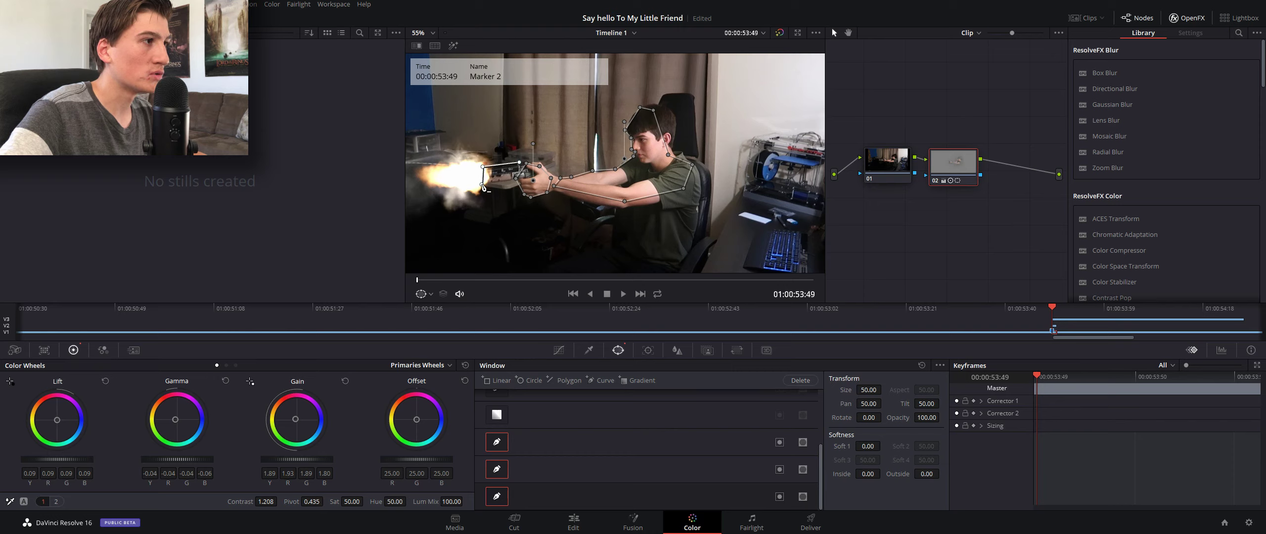
{"action": "left_click", "coordinate": [538, 177]}
{"action": "left_click", "coordinate": [538, 160]}
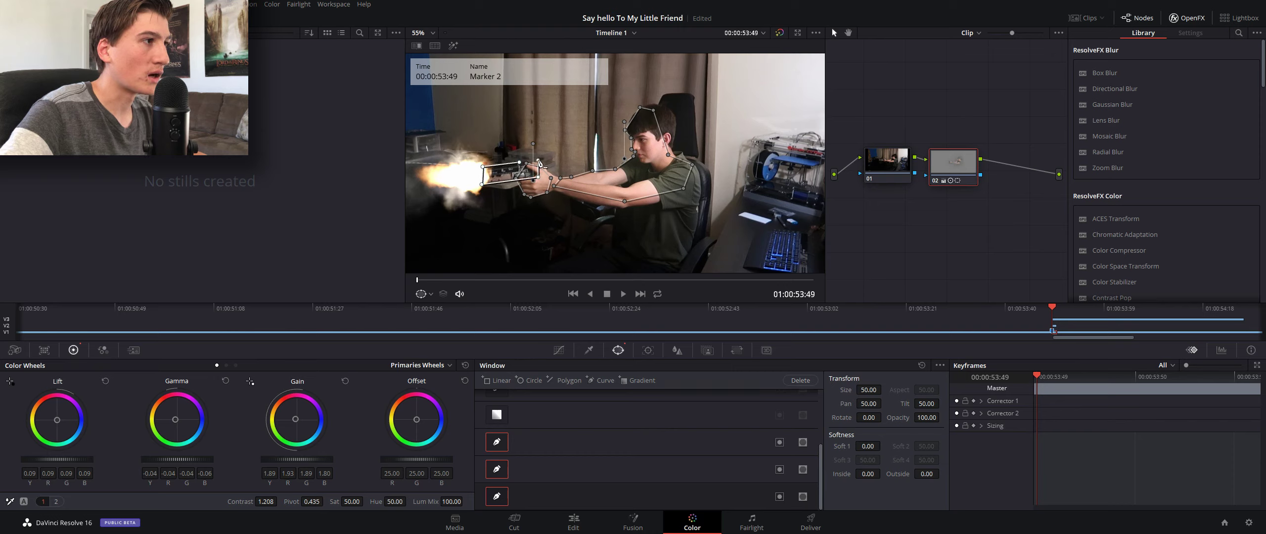
{"action": "left_click", "coordinate": [519, 163]}
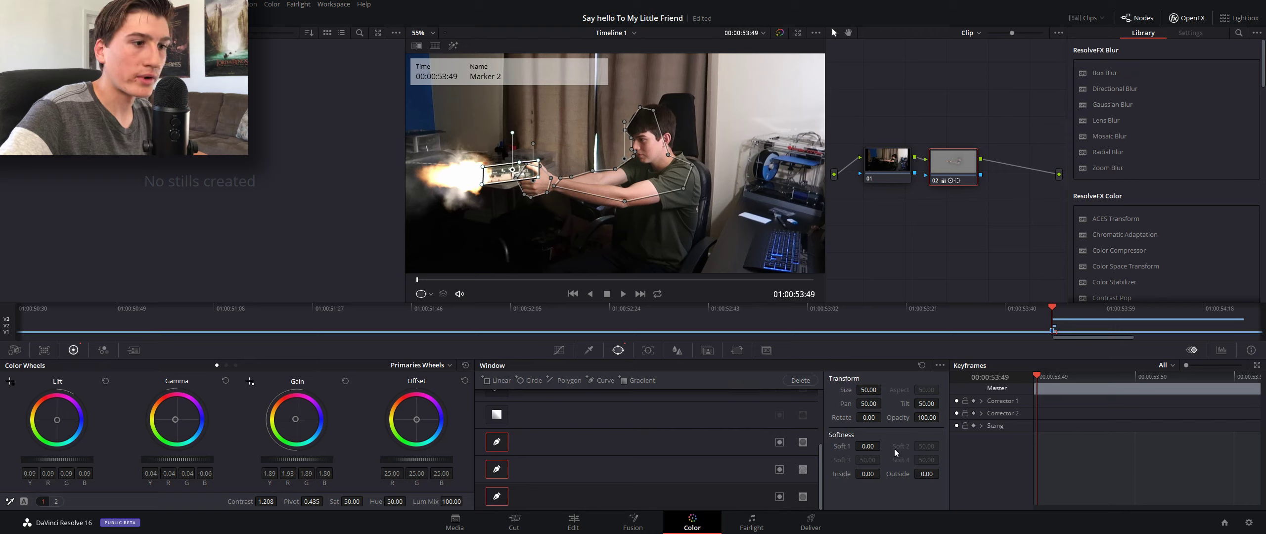
{"action": "left_click_drag", "start_coordinate": [866, 444], "coordinate": [888, 444]}
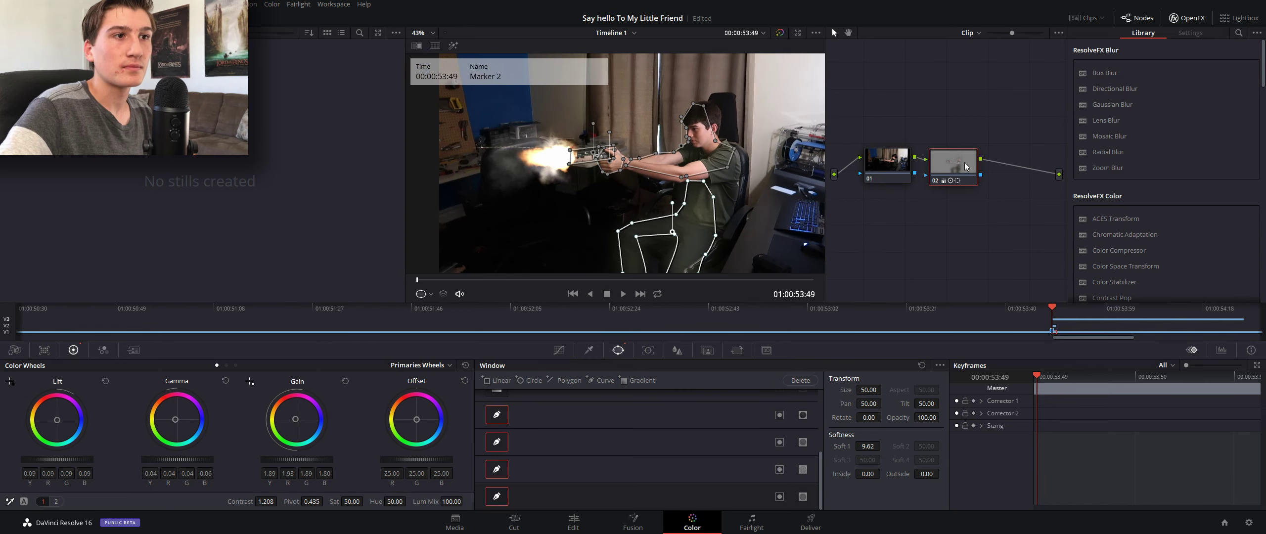
Add a serial node after node 02 and position it slightly lower in the node graph
{"action": "right_click", "coordinate": [960, 163]}
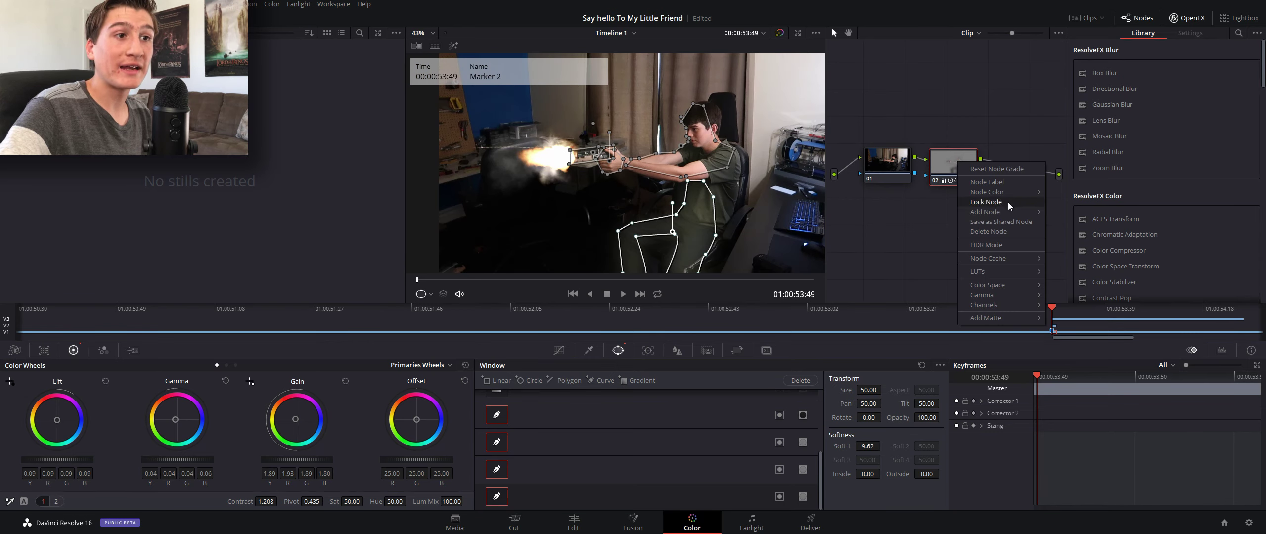
{"action": "mouse_move", "coordinate": [1010, 210]}
{"action": "left_click", "coordinate": [1079, 216]}
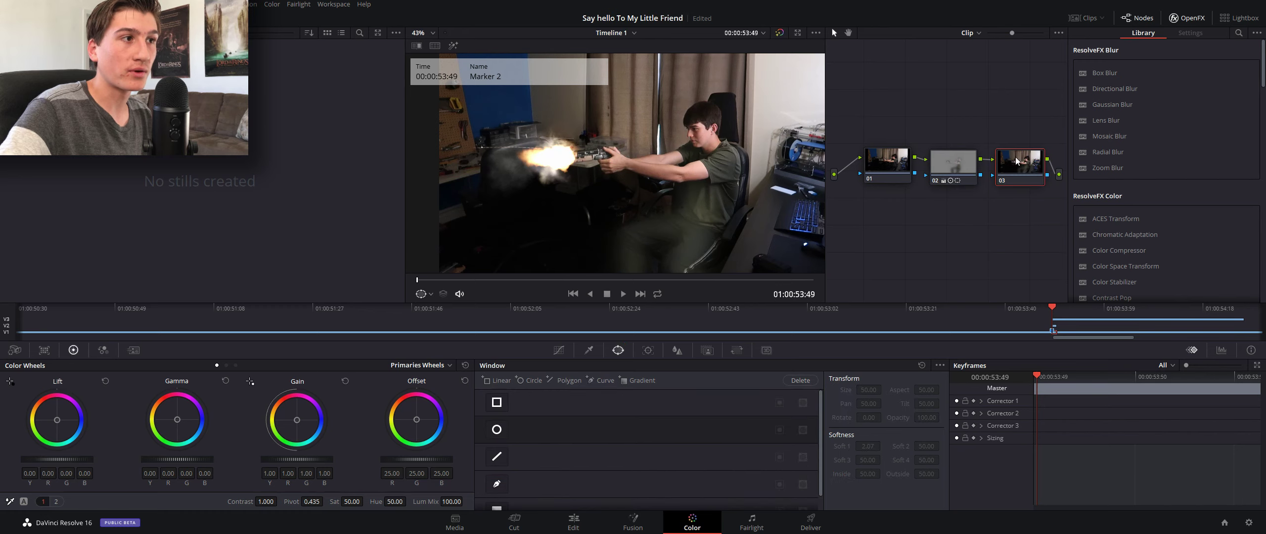
{"action": "left_click_drag", "start_coordinate": [1015, 156], "coordinate": [1013, 165]}
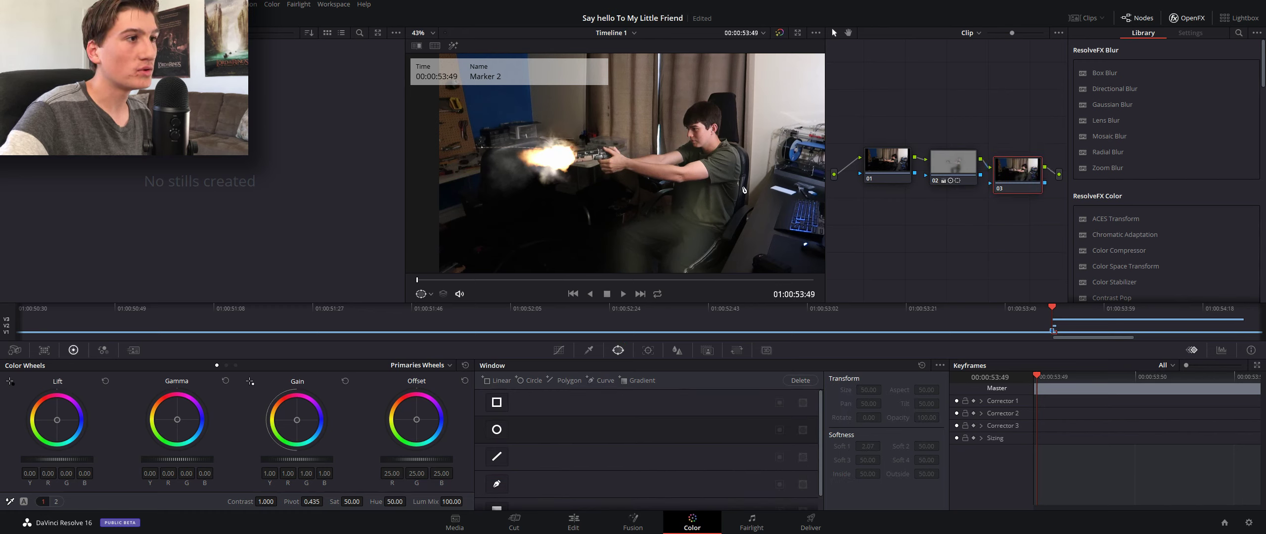
Qualify the curtain's color range on node 03 by sampling the curtain behind the gun, and raise the node's master gain to 1.12
{"action": "left_click", "coordinate": [956, 157]}
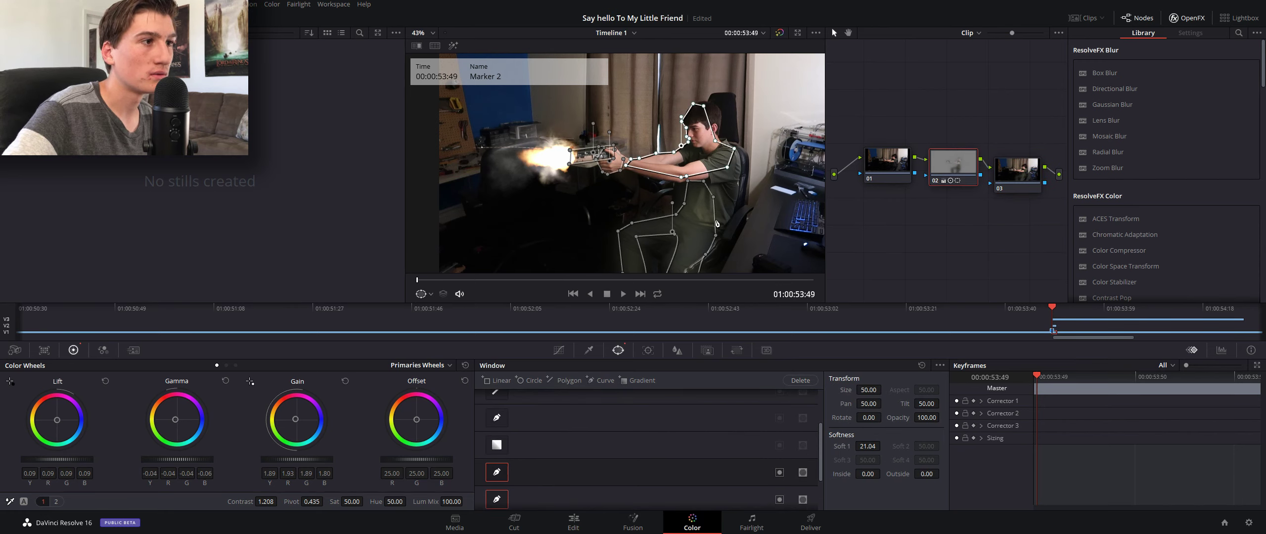
{"action": "left_click", "coordinate": [1020, 177]}
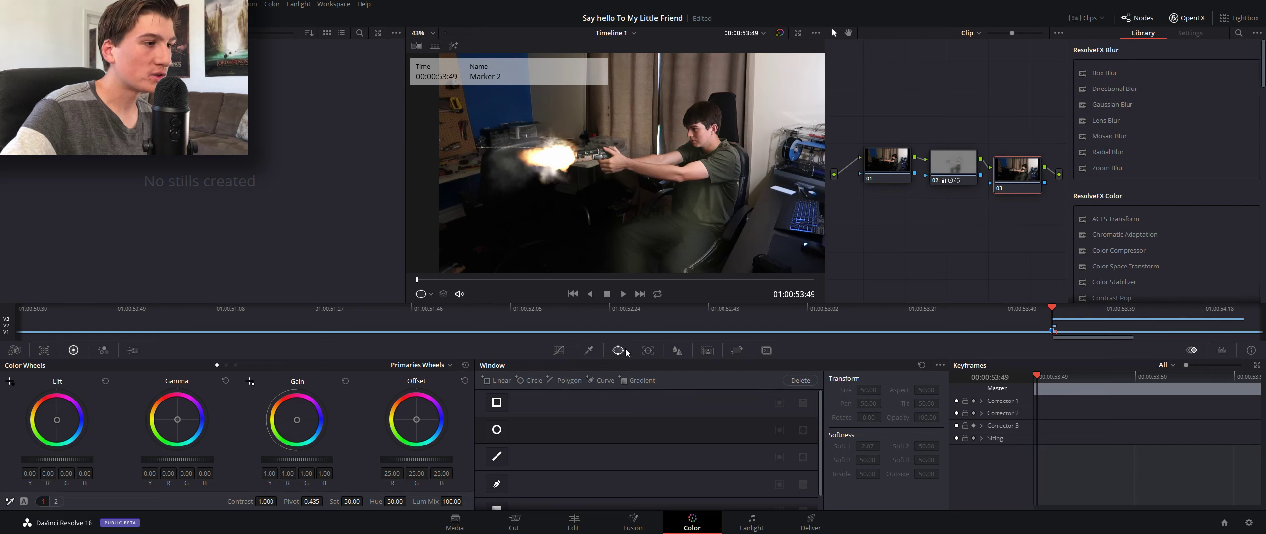
{"action": "left_click", "coordinate": [586, 348]}
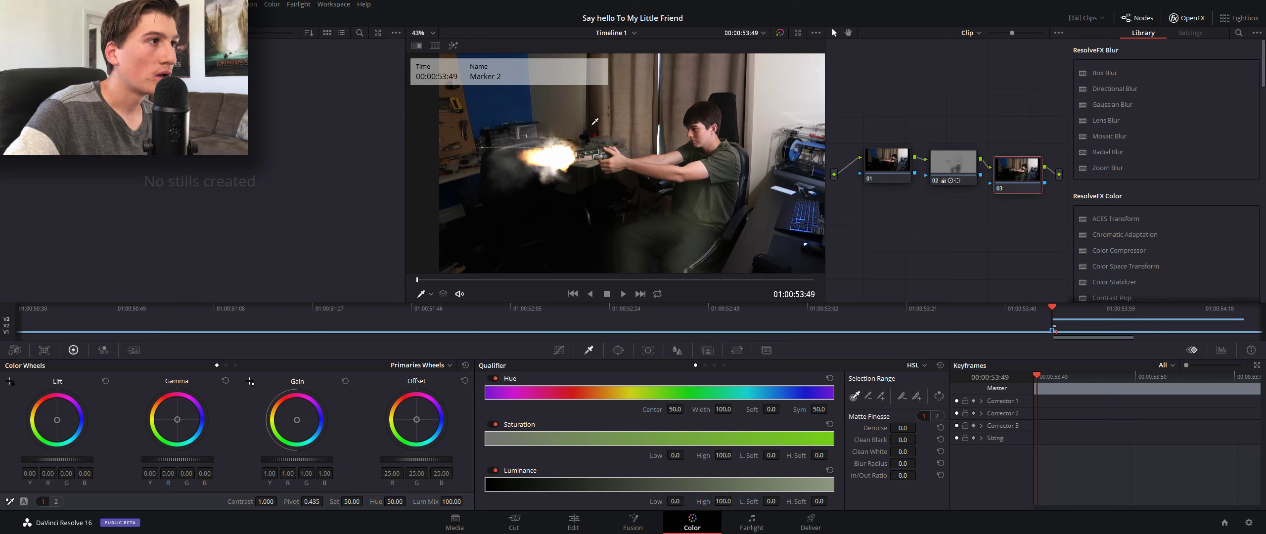
{"action": "left_click_drag", "start_coordinate": [594, 121], "coordinate": [597, 102]}
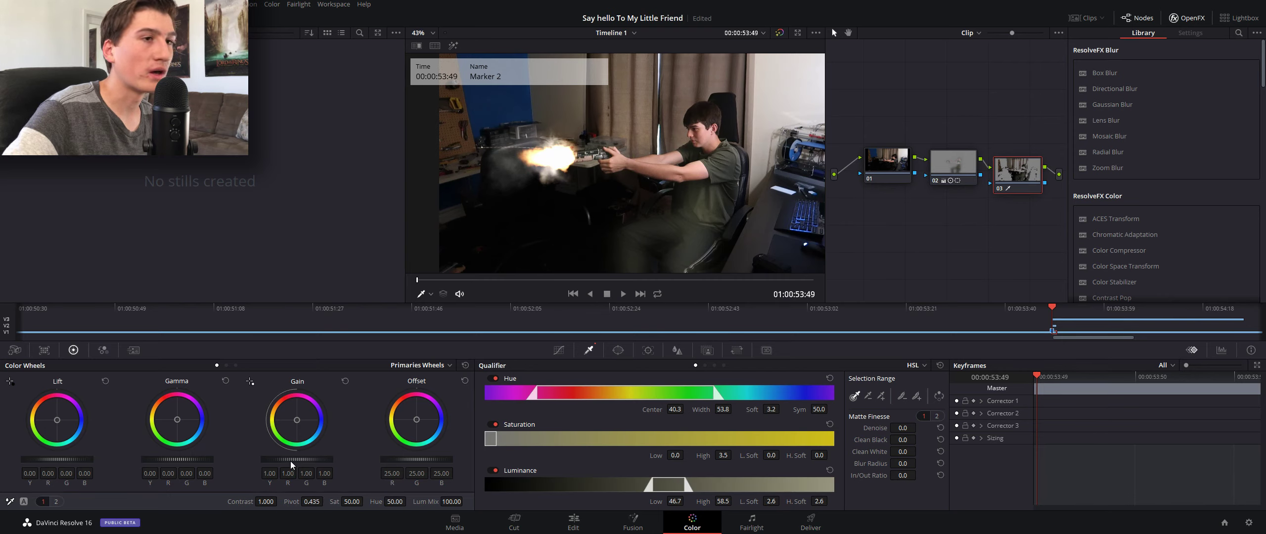
{"action": "left_click_drag", "start_coordinate": [297, 459], "coordinate": [306, 459]}
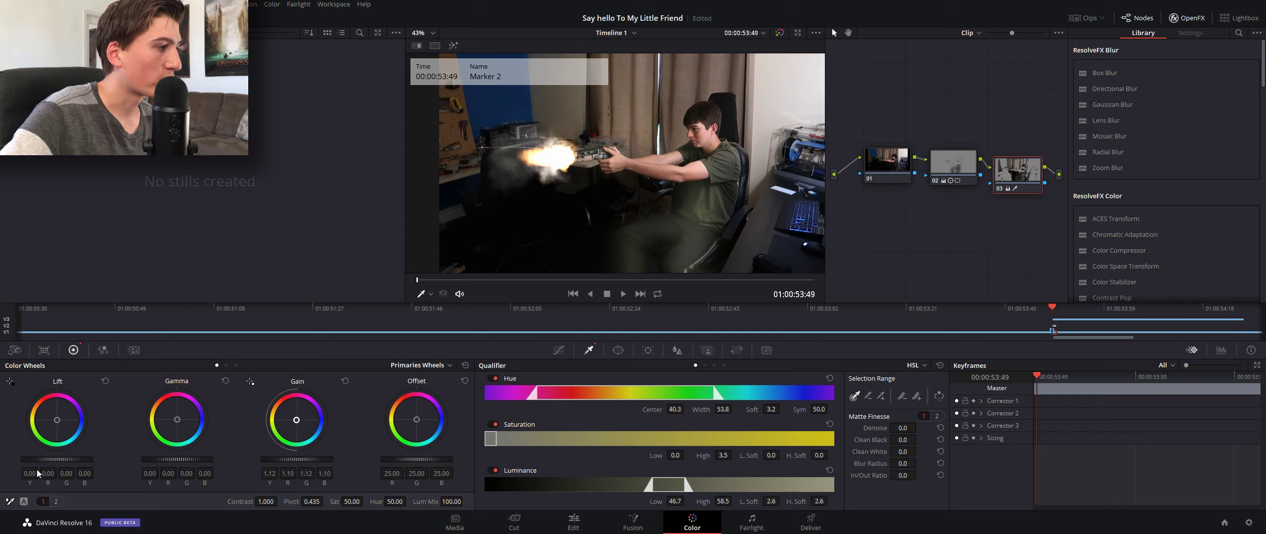
{"action": "left_click_drag", "start_coordinate": [69, 459], "coordinate": [67, 459]}
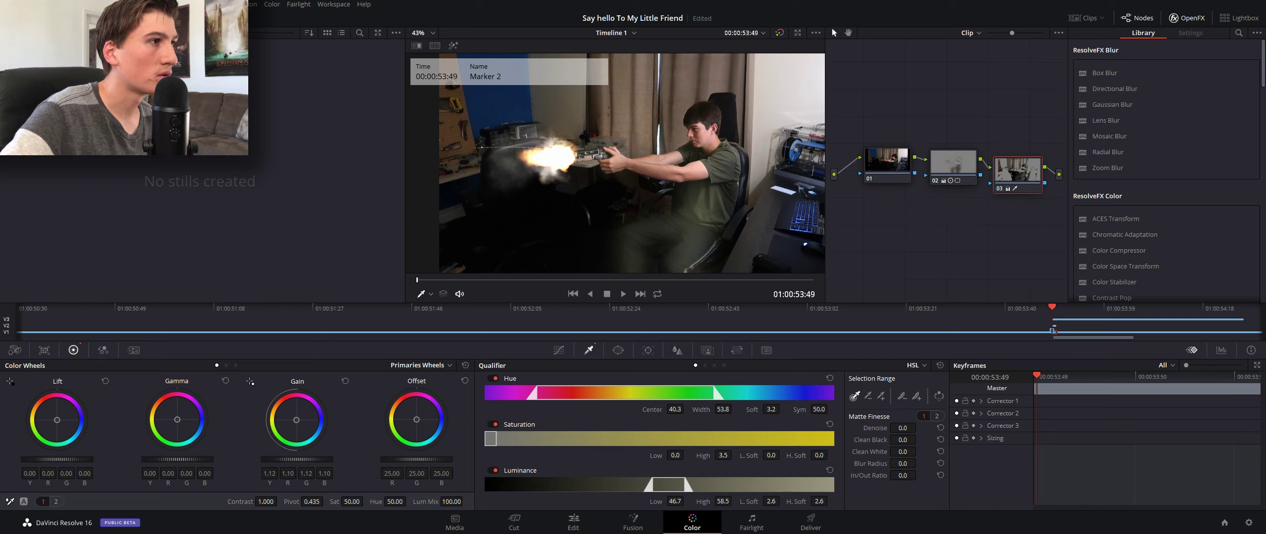
Adjust the torso and leg curve window on node 02 and set its Soft 1 value to 24.74
{"action": "left_click", "coordinate": [948, 171]}
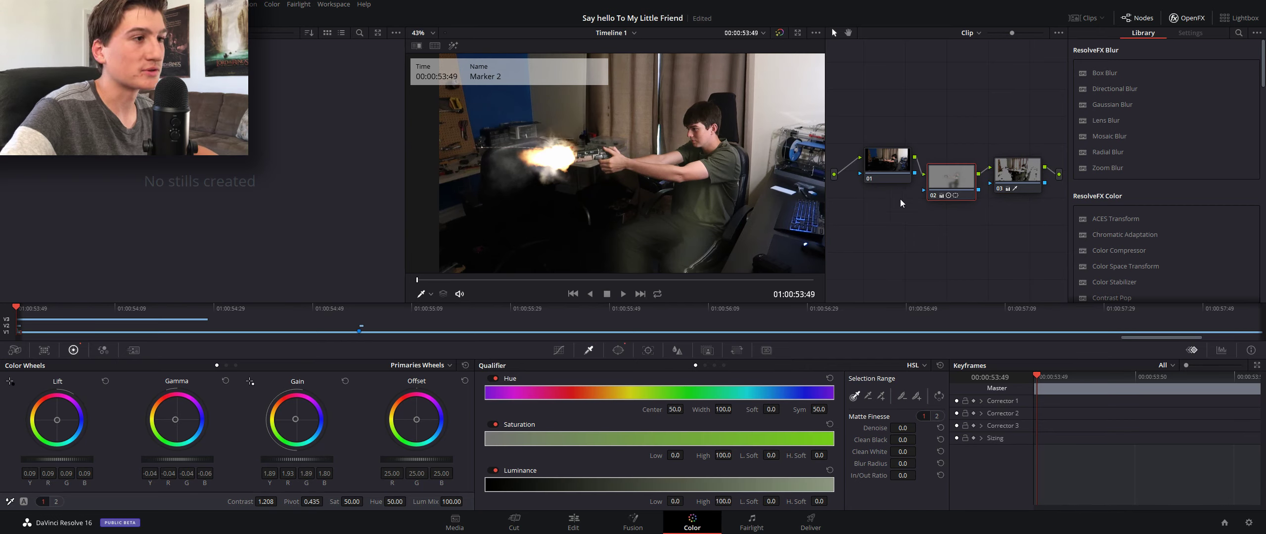
{"action": "left_click_drag", "start_coordinate": [938, 185], "coordinate": [965, 163]}
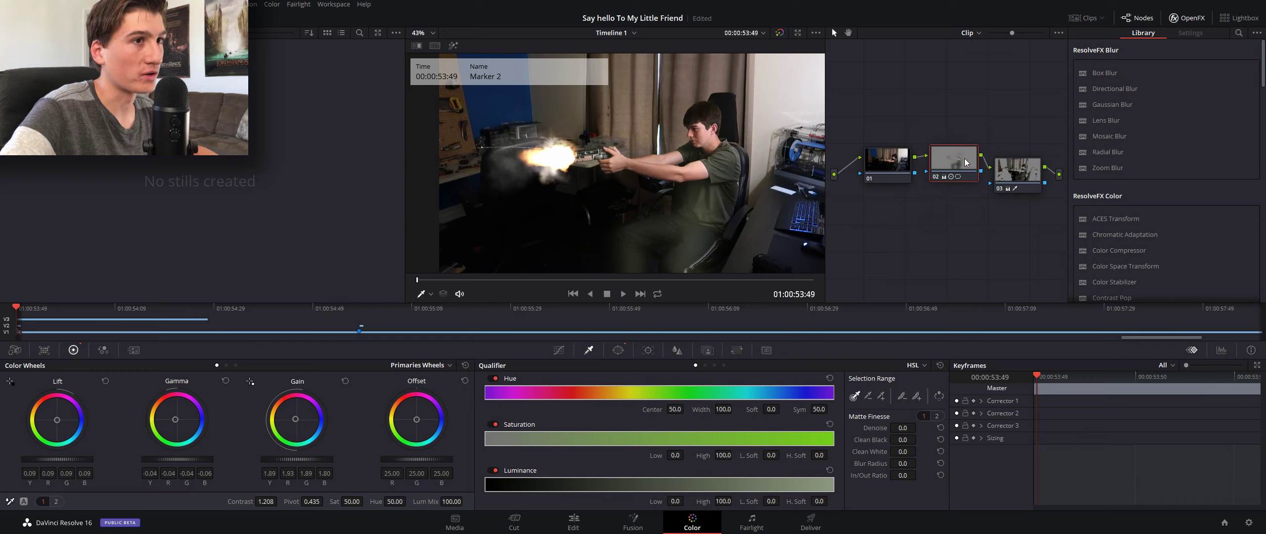
{"action": "left_click", "coordinate": [619, 350]}
{"action": "left_click_drag", "start_coordinate": [636, 236], "coordinate": [628, 230]}
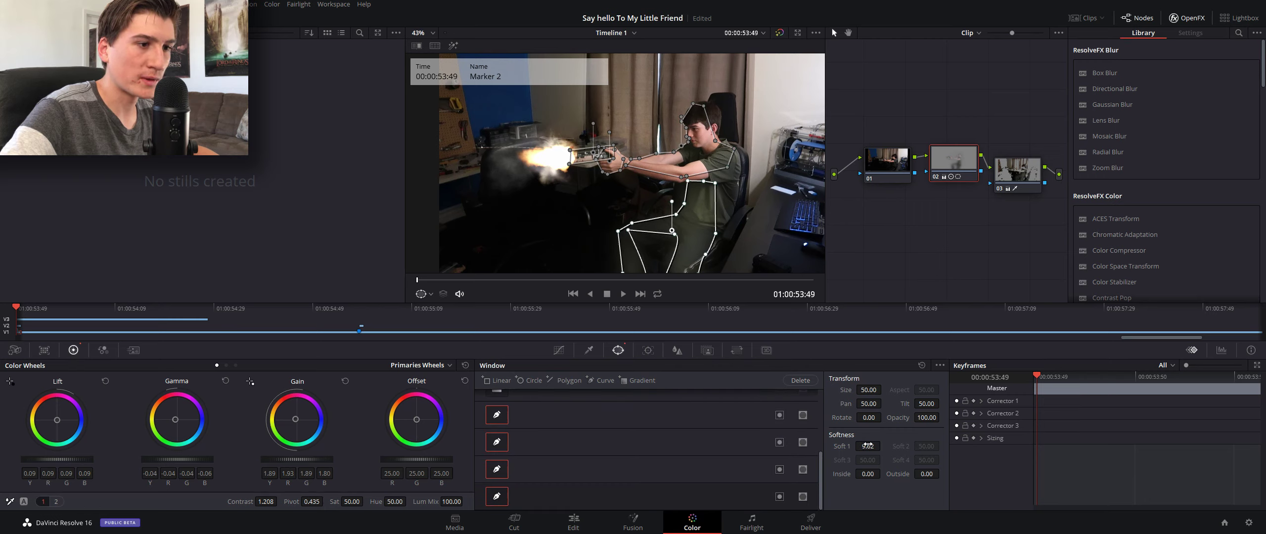
{"action": "left_click_drag", "start_coordinate": [868, 446], "coordinate": [883, 446]}
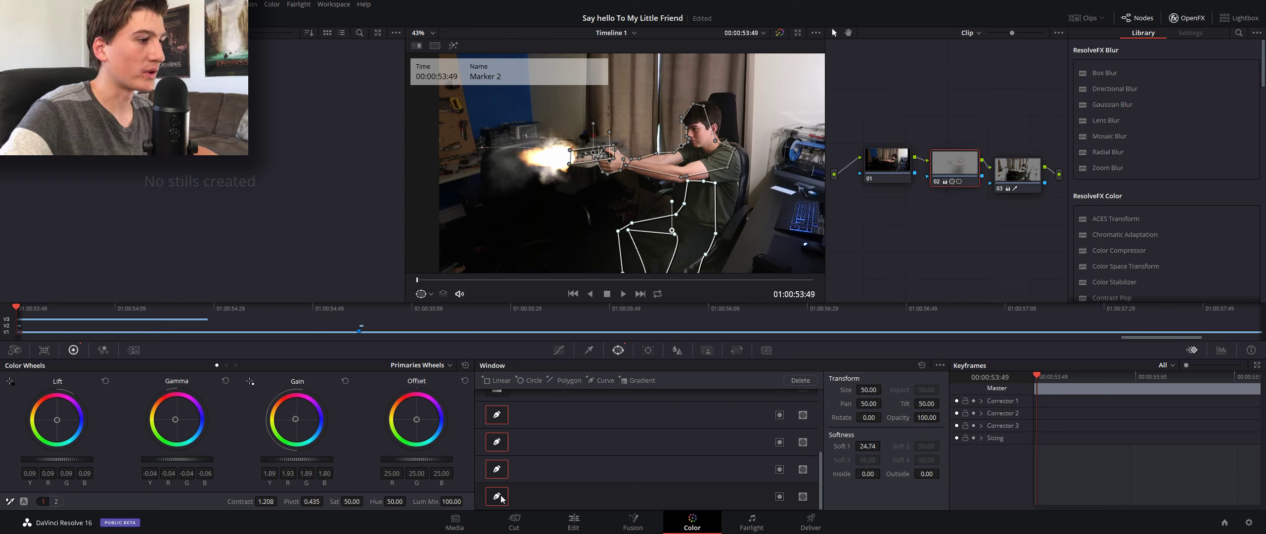
Add a circle window on node 02 centered on the muzzle flash, with pan 44.29, tilt 49.58 and Soft 1 16.07
{"action": "scroll", "coordinate": [552, 433], "scroll_direction": "up", "scroll_amount": 3}
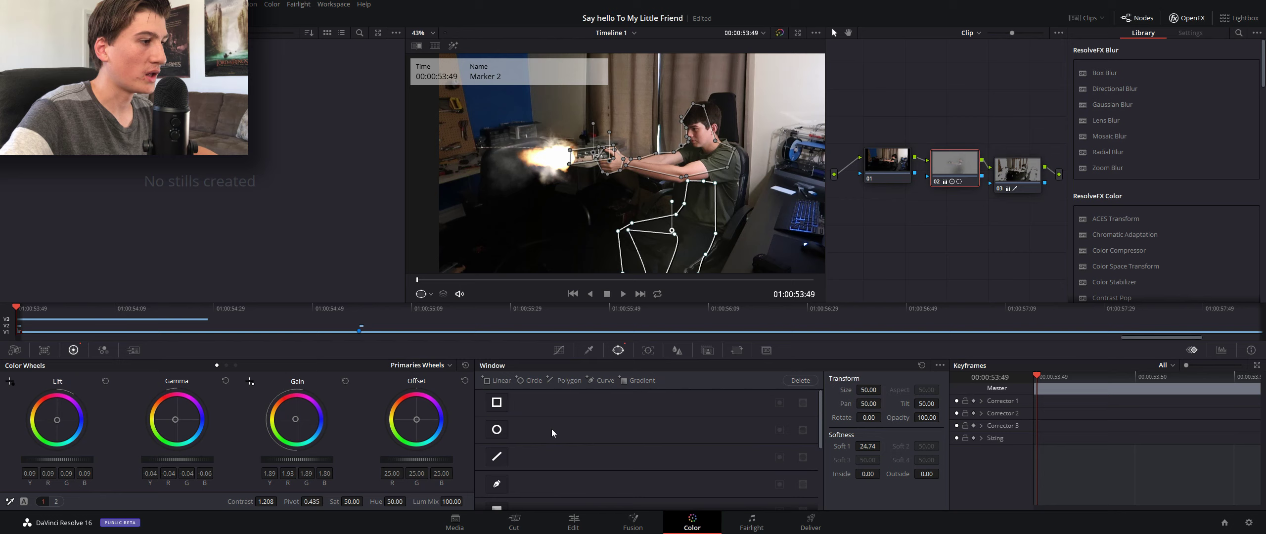
{"action": "left_click", "coordinate": [520, 383]}
{"action": "left_click_drag", "start_coordinate": [691, 187], "coordinate": [647, 186]}
{"action": "left_click_drag", "start_coordinate": [536, 202], "coordinate": [560, 194]}
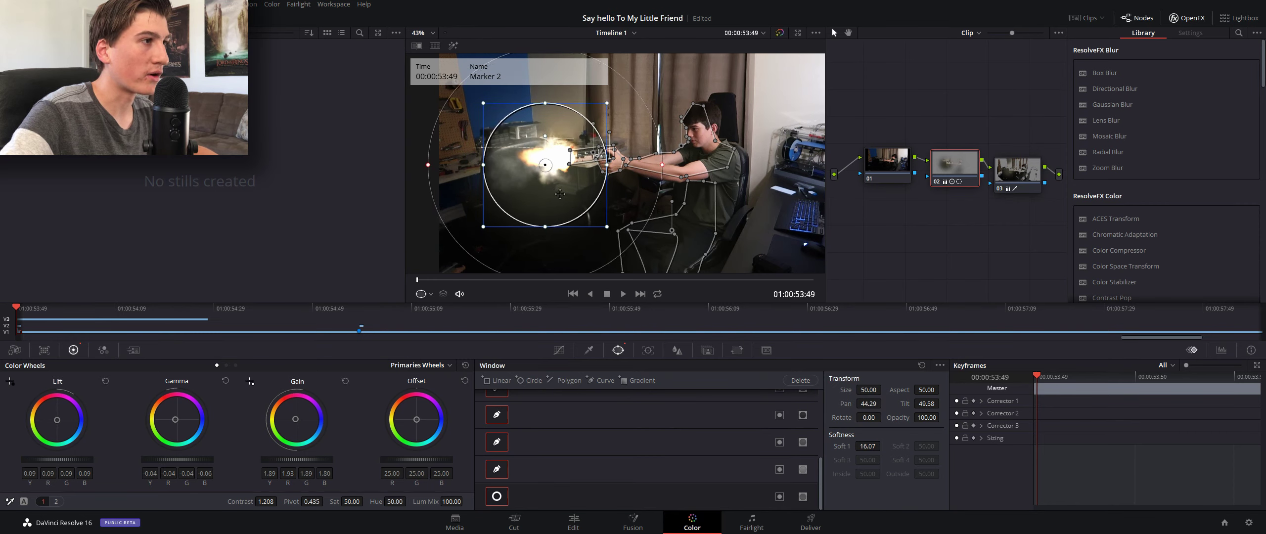
Add a flattened circle window below the muzzle flash with size 26.18, aspect 78.92, pan 45.42, tilt 42.30 and Soft 1 23.67
{"action": "left_click", "coordinate": [537, 382]}
{"action": "left_click_drag", "start_coordinate": [642, 216], "coordinate": [665, 158]}
{"action": "left_click_drag", "start_coordinate": [563, 178], "coordinate": [586, 195]}
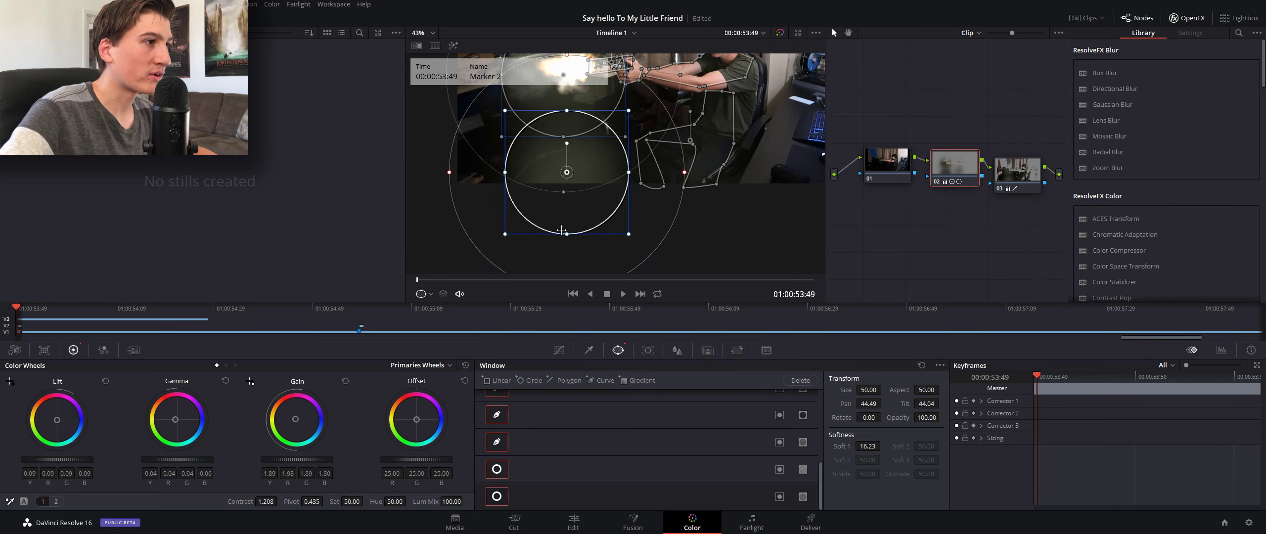
{"action": "left_click_drag", "start_coordinate": [568, 234], "coordinate": [568, 205]}
{"action": "left_click_drag", "start_coordinate": [617, 169], "coordinate": [641, 207]}
{"action": "left_click_drag", "start_coordinate": [863, 443], "coordinate": [884, 446]}
{"action": "left_click_drag", "start_coordinate": [587, 263], "coordinate": [599, 268]}
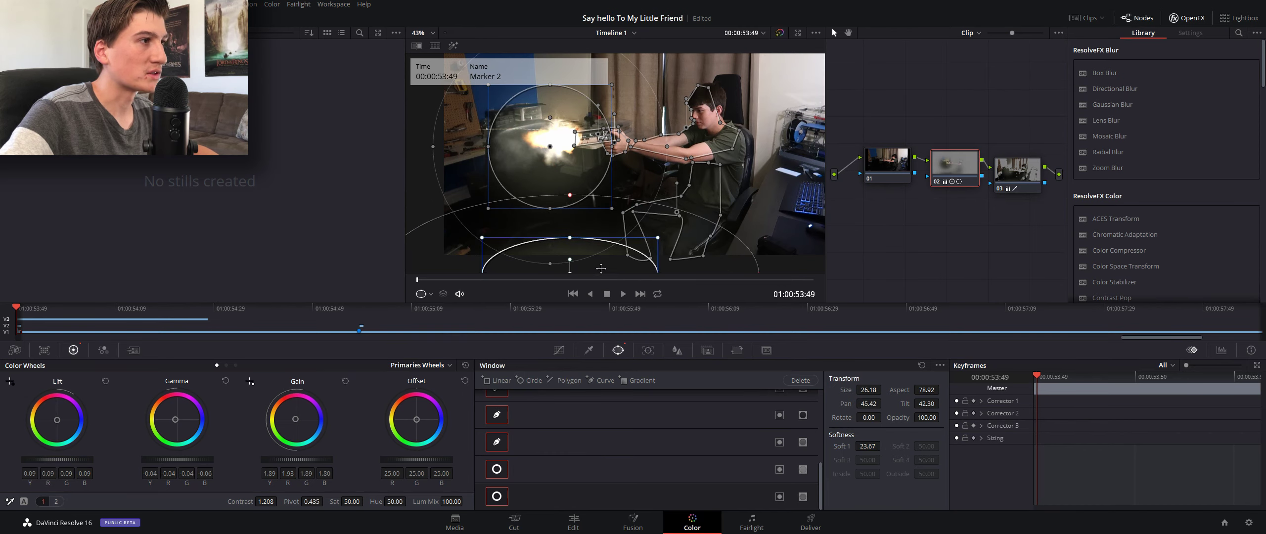
Slightly enlarge the circle window around the muzzle flash
{"action": "left_click_drag", "start_coordinate": [558, 85], "coordinate": [575, 122]}
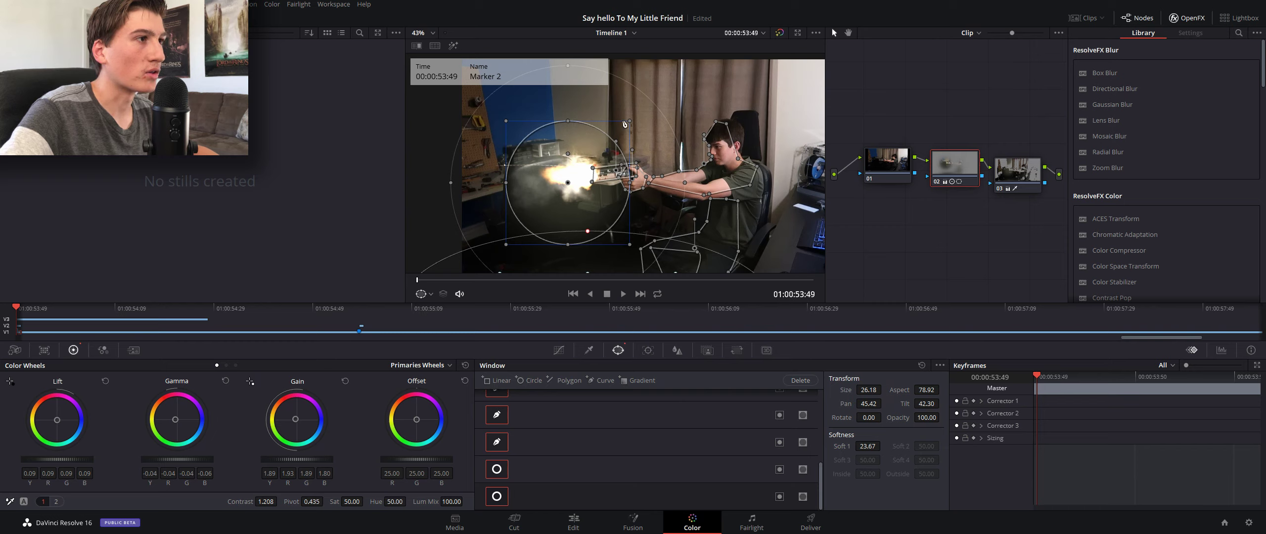
{"action": "left_click_drag", "start_coordinate": [629, 122], "coordinate": [644, 119]}
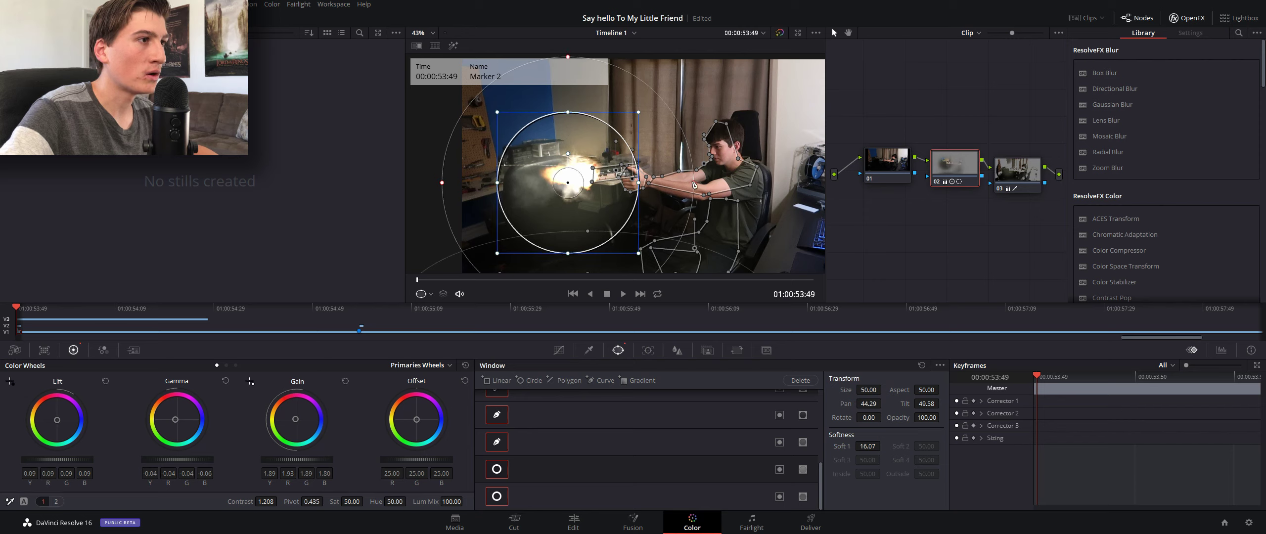
{"action": "left_click_drag", "start_coordinate": [697, 184], "coordinate": [707, 145]}
Play the timeline through the graded flash shot on the Edit page and return the playhead to 01:00:53:49
{"action": "left_click", "coordinate": [586, 526]}
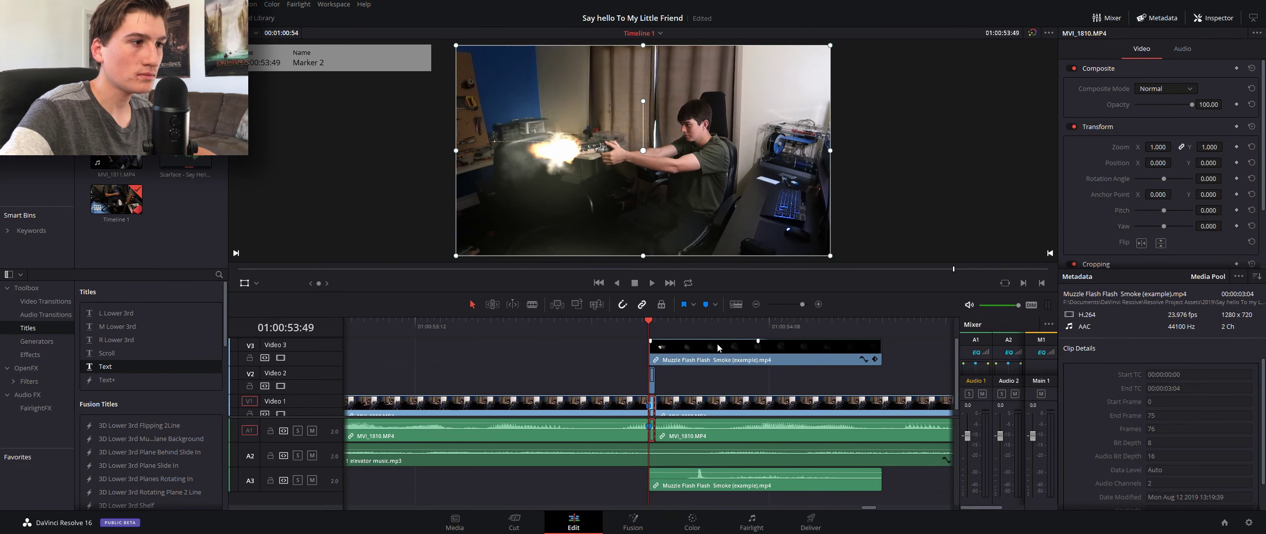
{"action": "left_click", "coordinate": [621, 323]}
{"action": "key", "text": "space"}
{"action": "left_click_drag", "start_coordinate": [621, 322], "coordinate": [656, 328]}
{"action": "left_click", "coordinate": [627, 327]}
{"action": "key", "text": "space"}
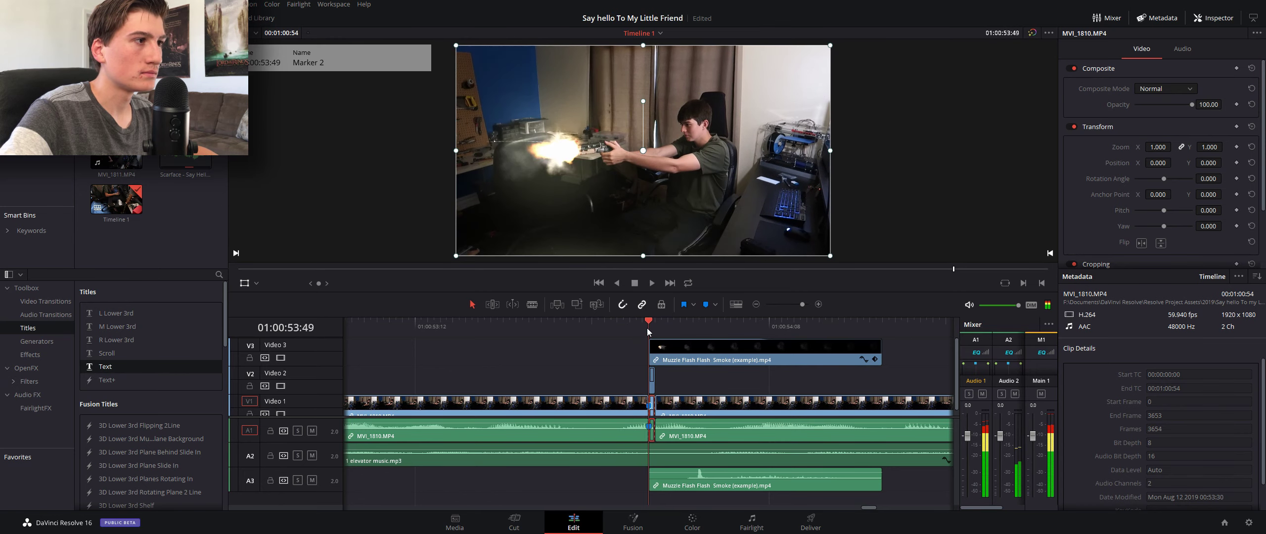
{"action": "left_click", "coordinate": [584, 325]}
{"action": "key", "text": "space"}
{"action": "left_click", "coordinate": [612, 327]}
{"action": "left_click", "coordinate": [550, 329]}
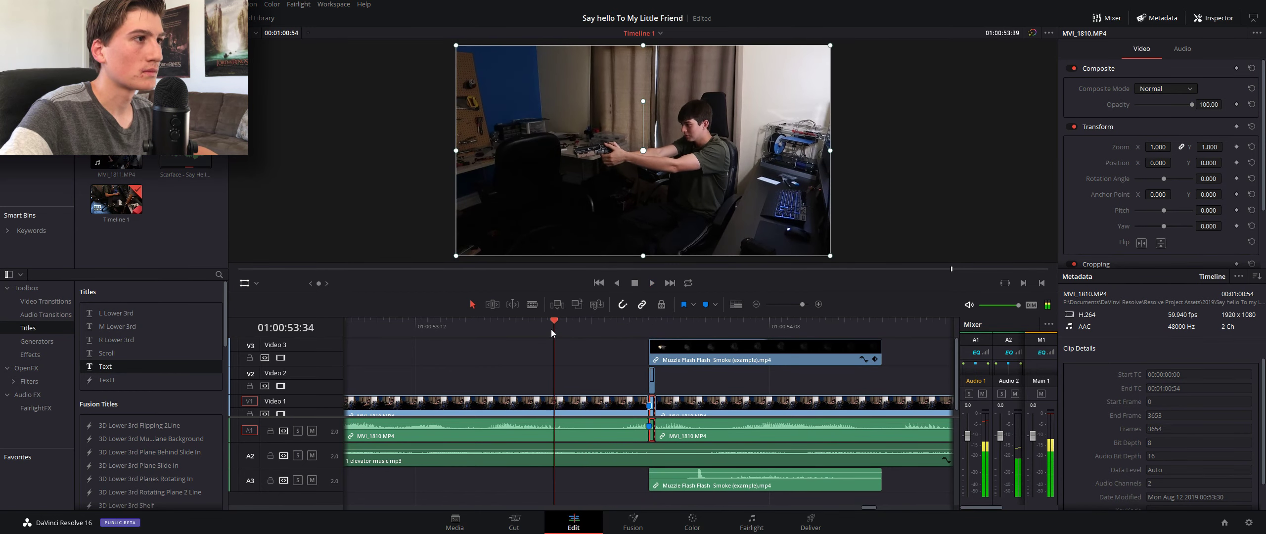
{"action": "key", "text": "space"}
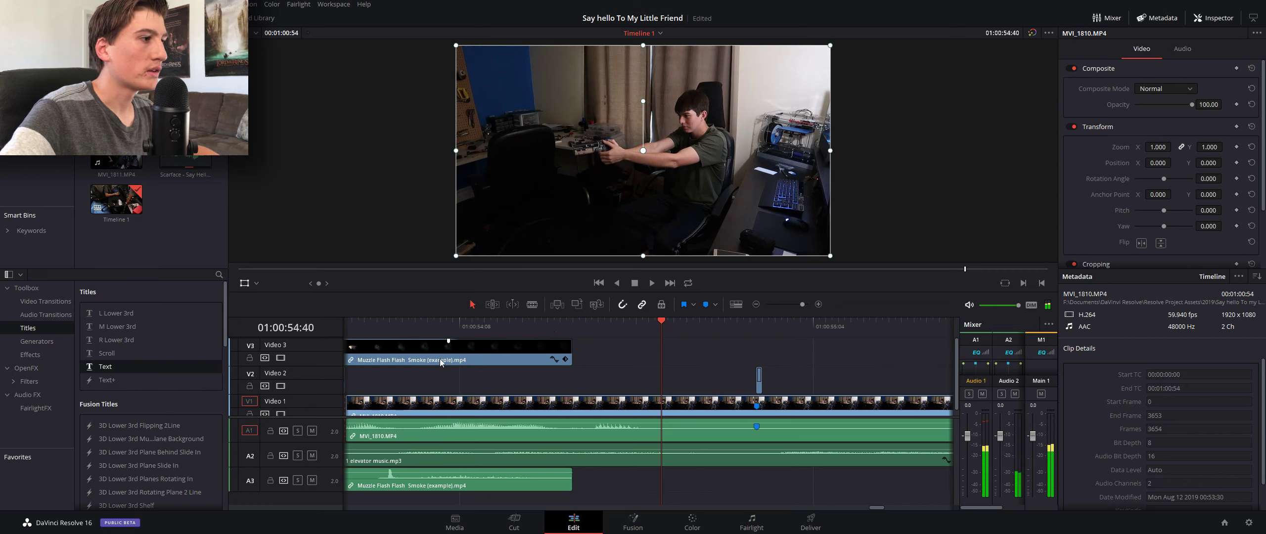
{"action": "mouse_move", "coordinate": [624, 325]}
{"action": "left_mouse_down"}
{"action": "mouse_move", "coordinate": [606, 330]}
{"action": "mouse_move", "coordinate": [657, 332]}
{"action": "left_mouse_up"}
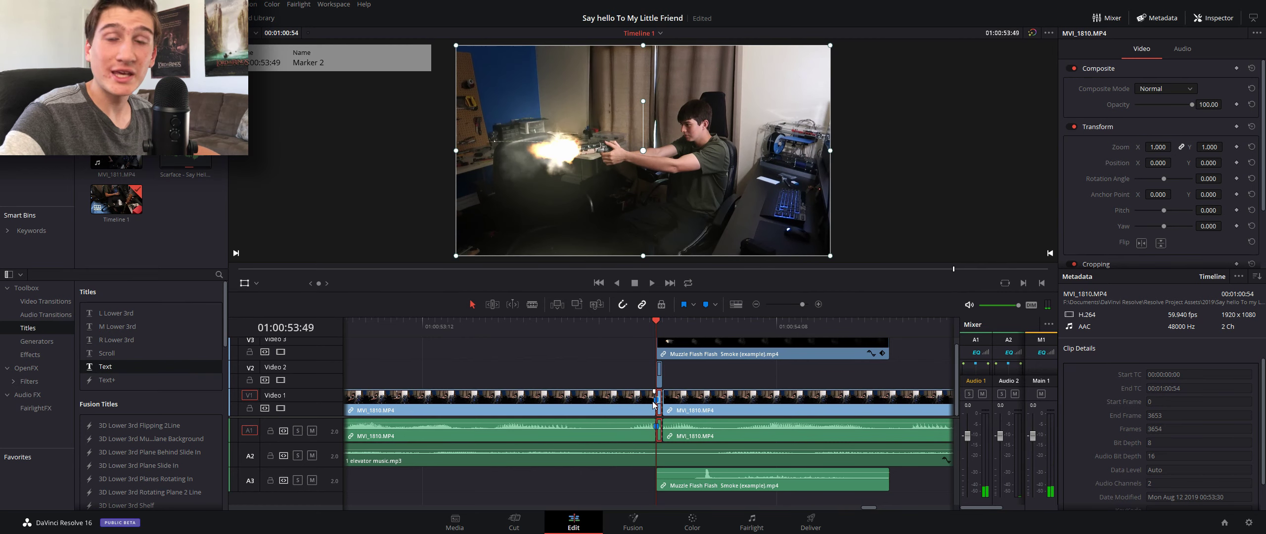
Reopen the flash frame's grade on the Color page and move node 02's flattened circle window to pan 45.75, tilt 40.94
{"action": "left_click", "coordinate": [691, 525]}
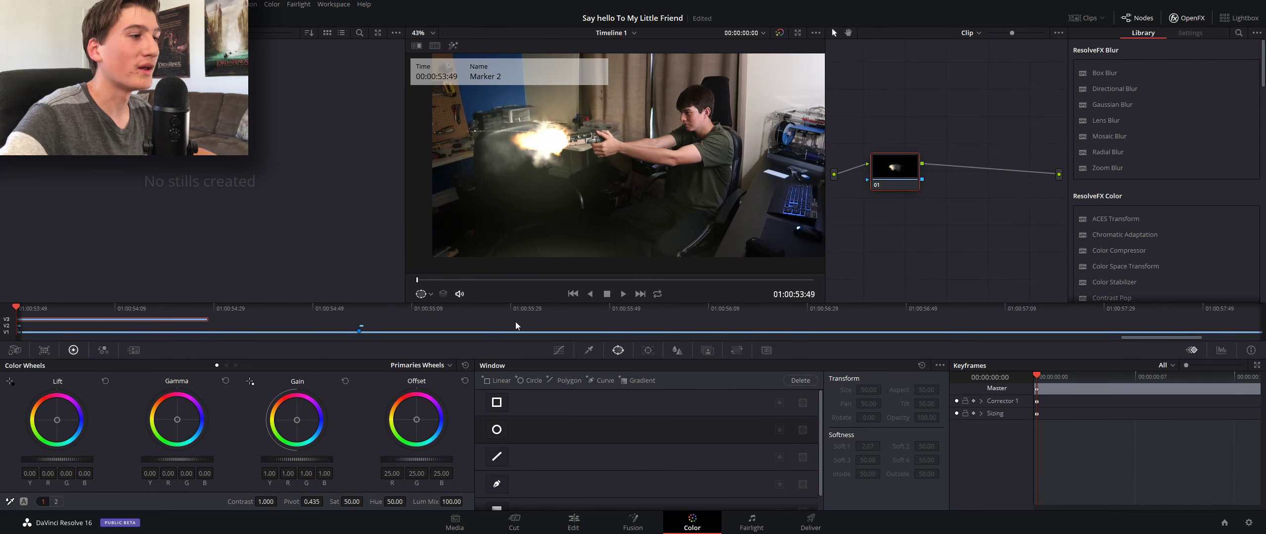
{"action": "left_click", "coordinate": [20, 335]}
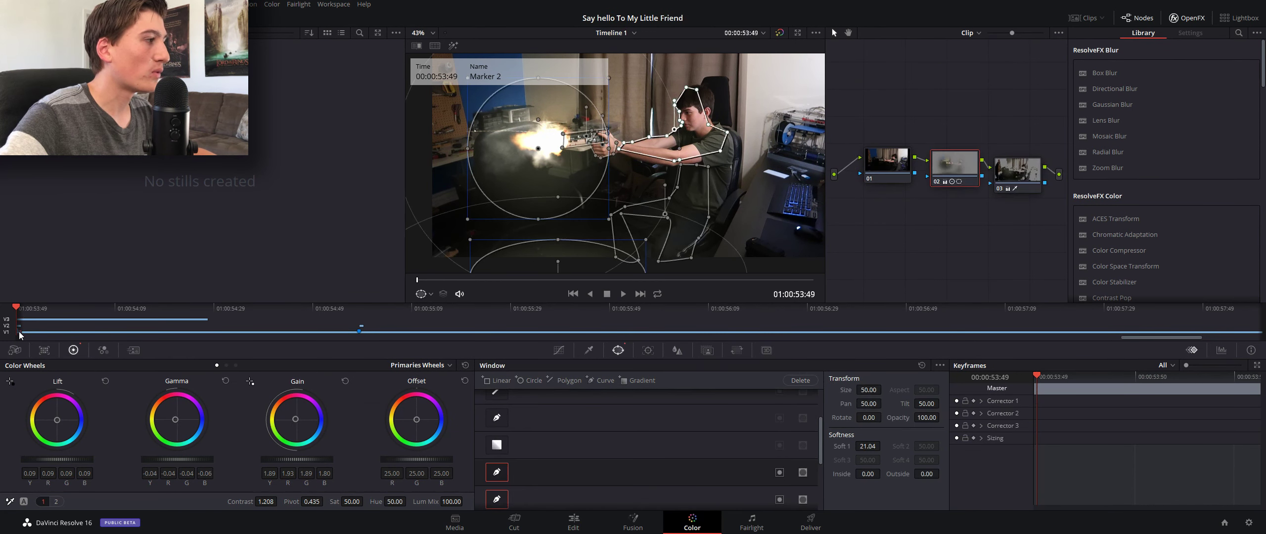
{"action": "left_click", "coordinate": [574, 268]}
{"action": "scroll", "coordinate": [591, 258], "scroll_direction": "down", "scroll_amount": 1}
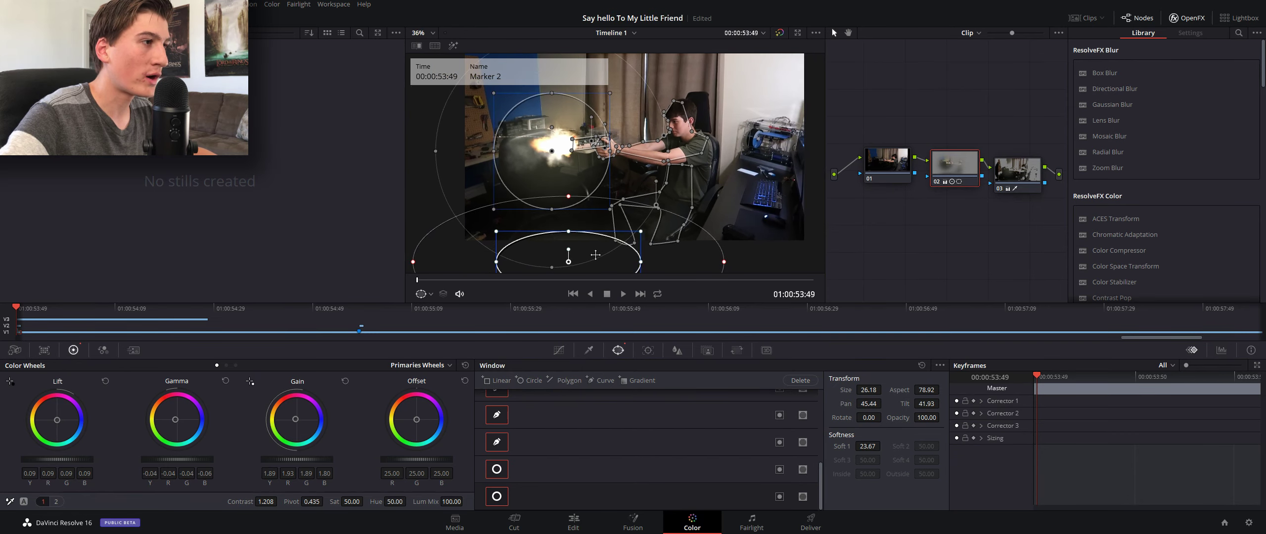
{"action": "left_click_drag", "start_coordinate": [595, 254], "coordinate": [633, 255]}
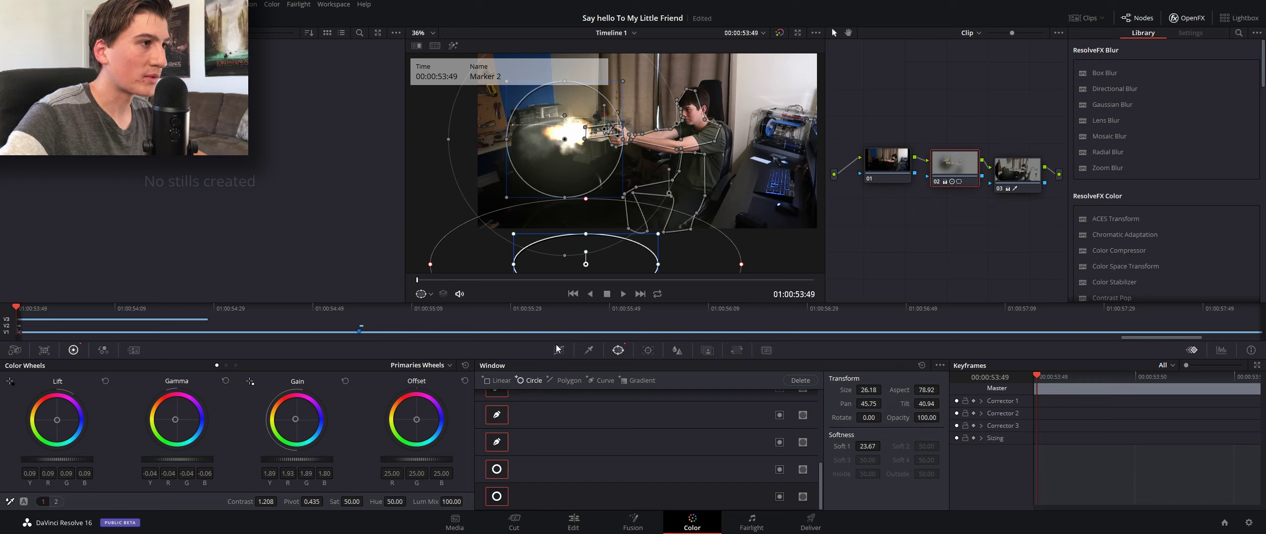
Add a circle window on node 02 above the muzzle flash, with pan 45.76, tilt 66.30 and Soft 1 18.00
{"action": "left_click_drag", "start_coordinate": [657, 148], "coordinate": [720, 62]}
{"action": "left_click_drag", "start_coordinate": [652, 93], "coordinate": [625, 57]}
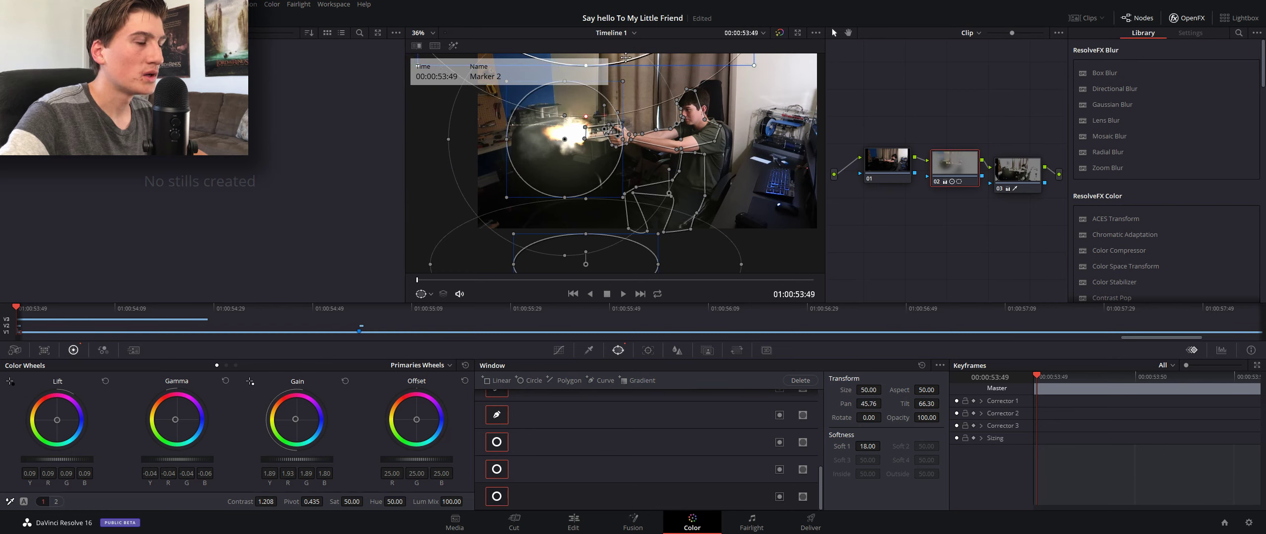
Play and scrub repeatedly across the flash frame on the Edit page to compare it with the ungraded frames before it
{"action": "left_click", "coordinate": [573, 523]}
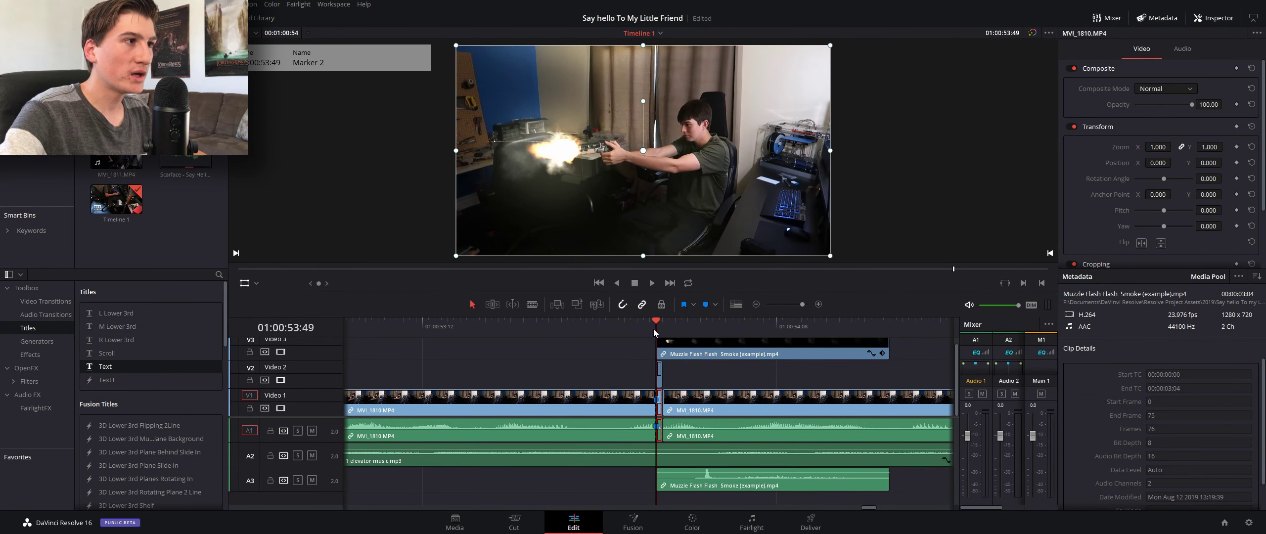
{"action": "left_click", "coordinate": [634, 323]}
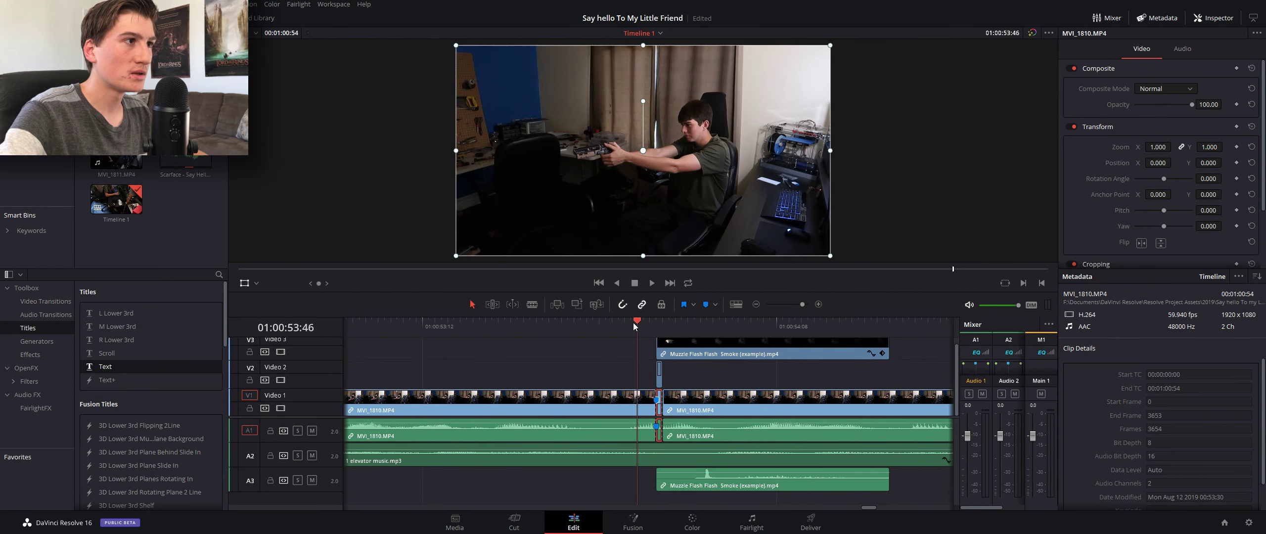
{"action": "key", "text": "space"}
{"action": "key", "text": "space"}
{"action": "left_click", "coordinate": [647, 327]}
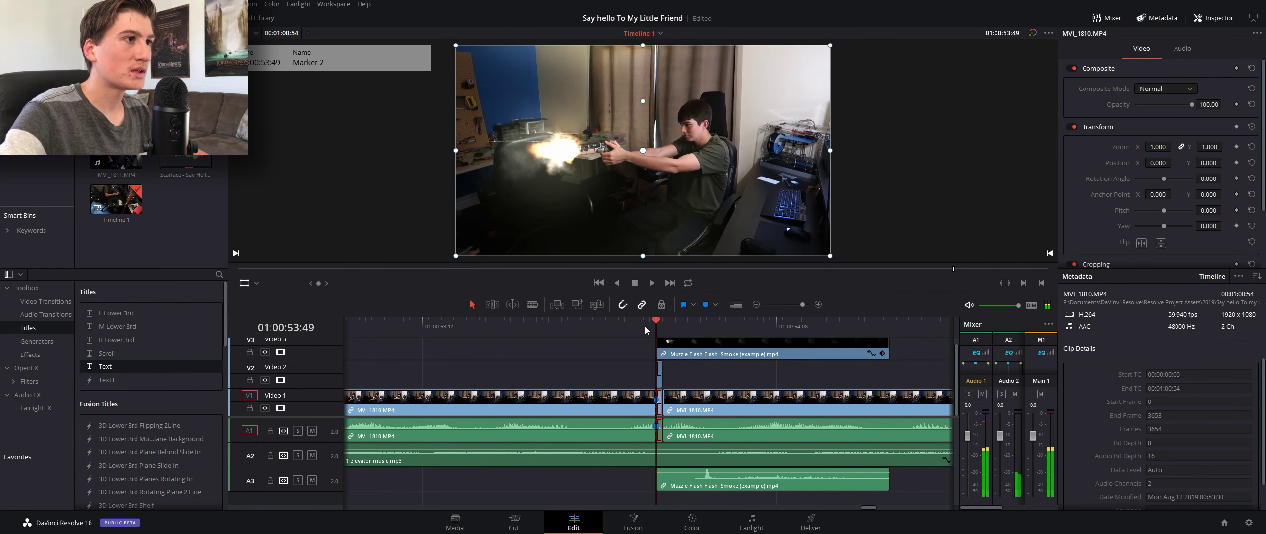
{"action": "key", "text": "space"}
{"action": "key", "text": "space"}
{"action": "left_click", "coordinate": [648, 326]}
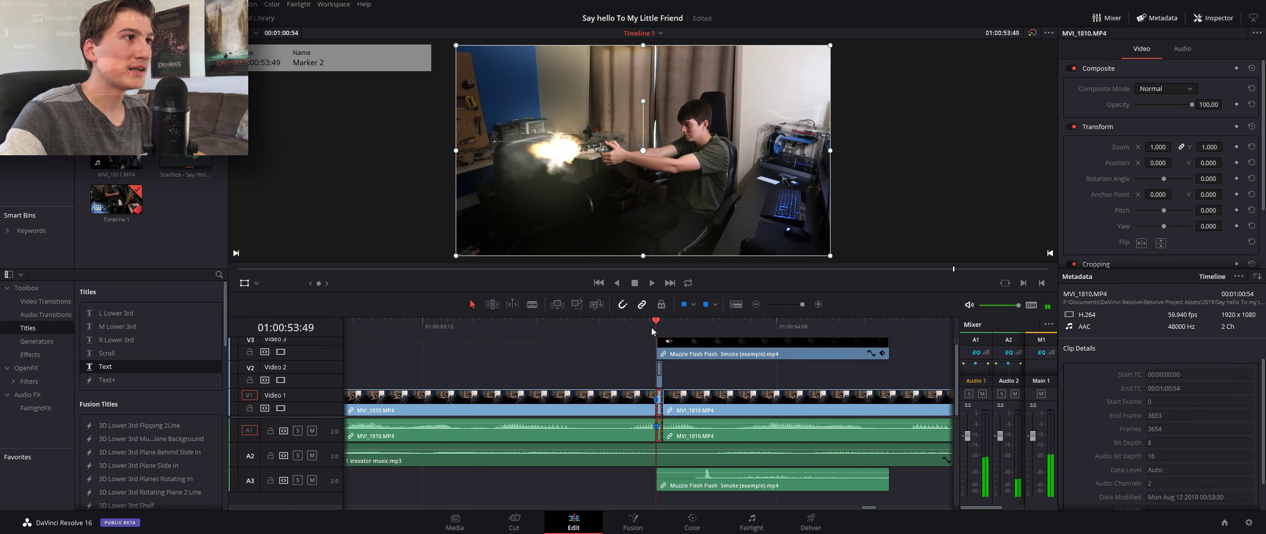
{"action": "left_click", "coordinate": [639, 328]}
{"action": "left_click_drag", "start_coordinate": [639, 327], "coordinate": [661, 333]}
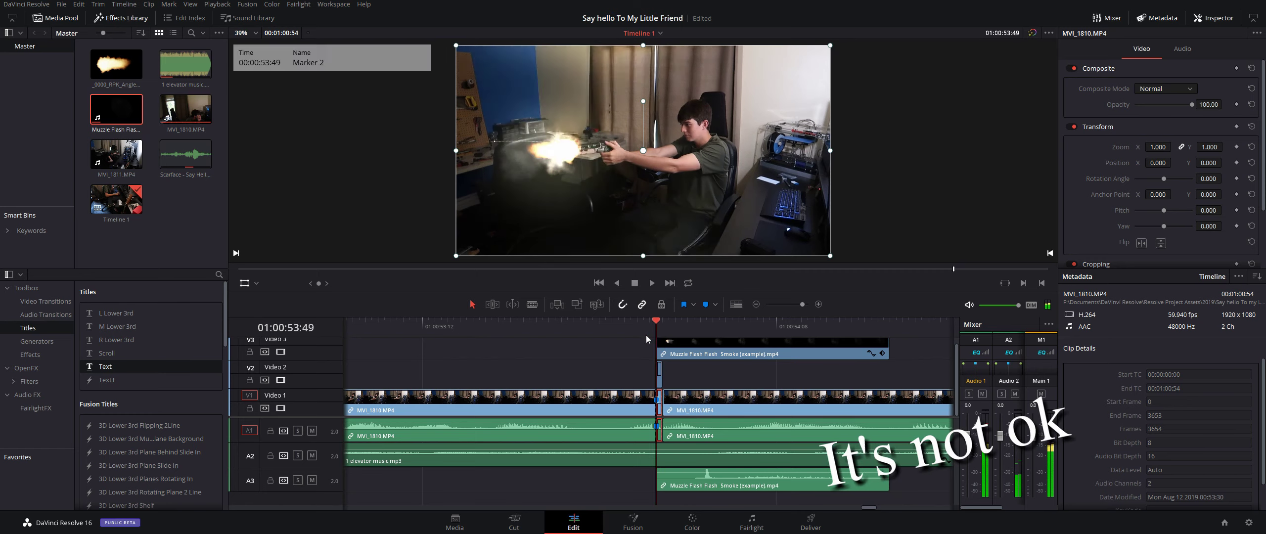
{"action": "left_click", "coordinate": [631, 333]}
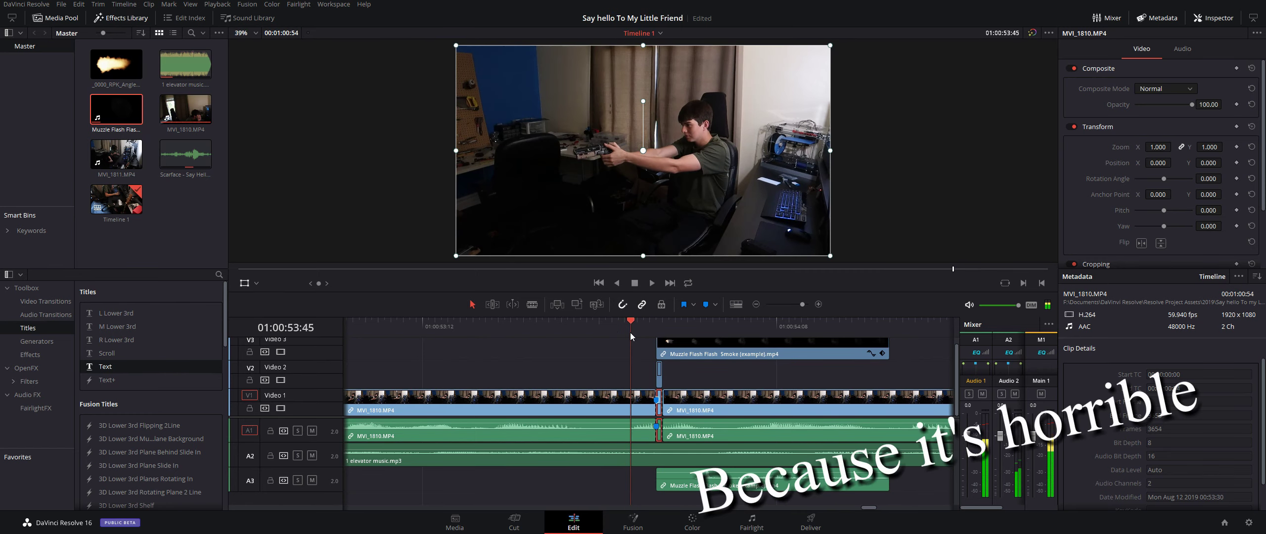
{"action": "left_click_drag", "start_coordinate": [630, 333], "coordinate": [618, 333]}
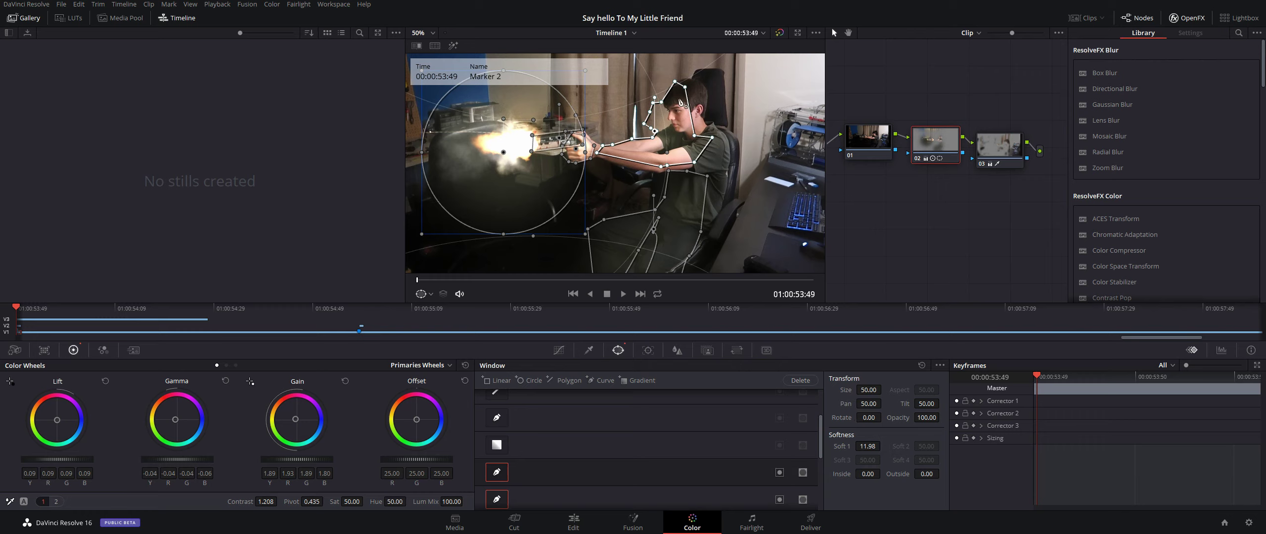
Refine the head outline of node 02's upper-body window on the Color page, check the legs window and select node 03
{"action": "left_click_drag", "start_coordinate": [685, 87], "coordinate": [687, 90]}
{"action": "left_click", "coordinate": [637, 254]}
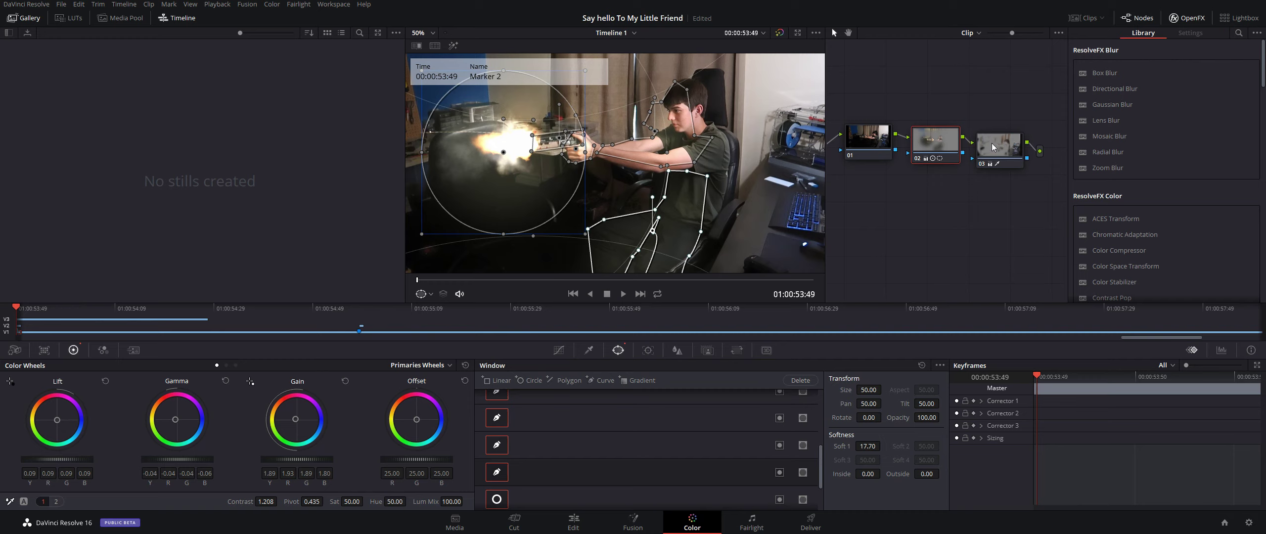
{"action": "mouse_move", "coordinate": [991, 142]}
{"action": "left_mouse_down"}
{"action": "mouse_move", "coordinate": [991, 188]}
{"action": "mouse_move", "coordinate": [994, 97]}
{"action": "mouse_move", "coordinate": [991, 156]}
{"action": "mouse_move", "coordinate": [989, 112]}
{"action": "mouse_move", "coordinate": [988, 139]}
{"action": "left_mouse_up"}
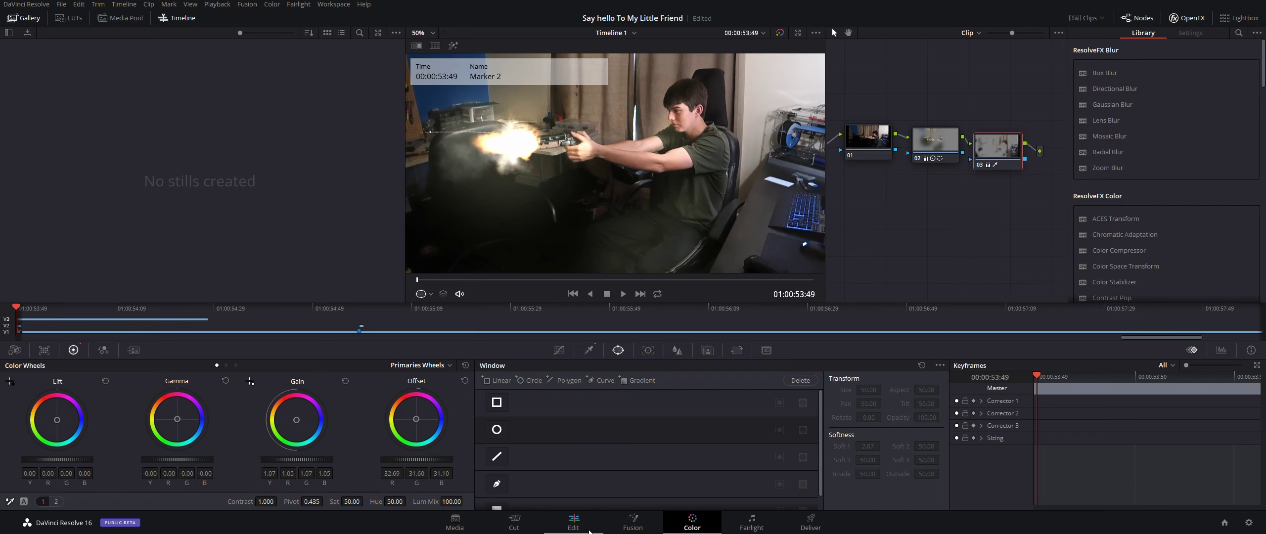
Play the revised flash shot on the Edit page from before the flash until past the smoke clip
{"action": "left_click", "coordinate": [584, 529]}
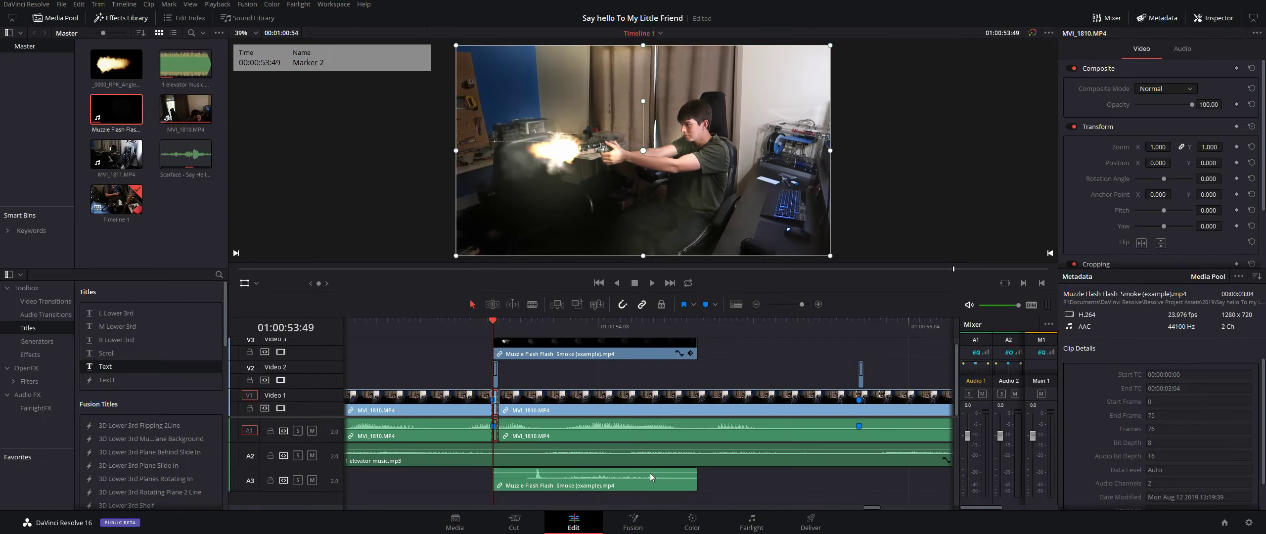
{"action": "key", "text": "space"}
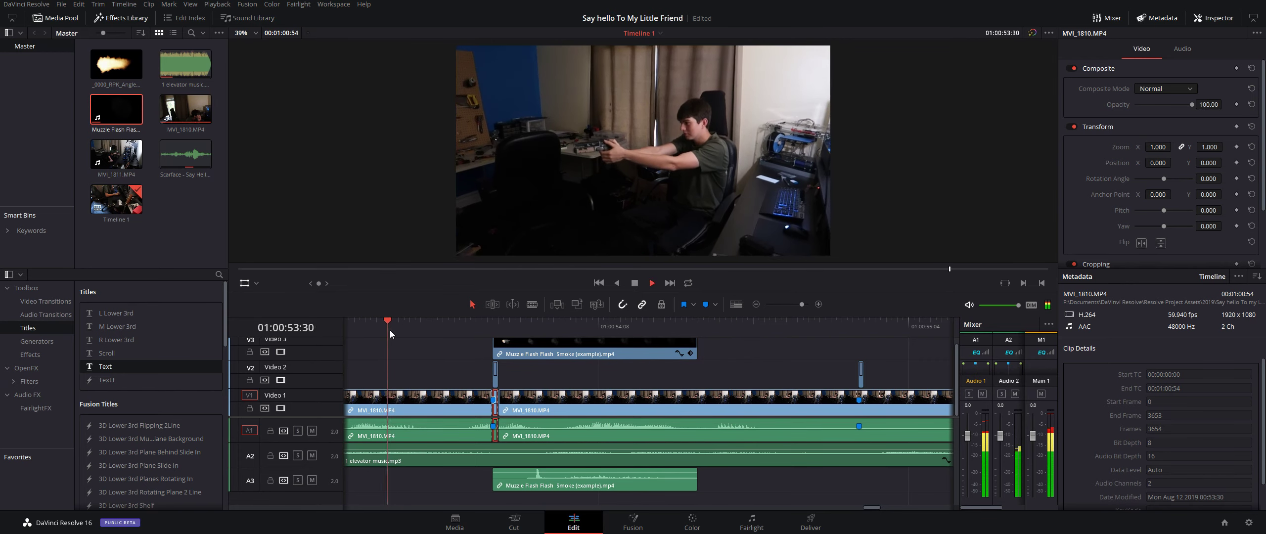
{"action": "key", "text": "space"}
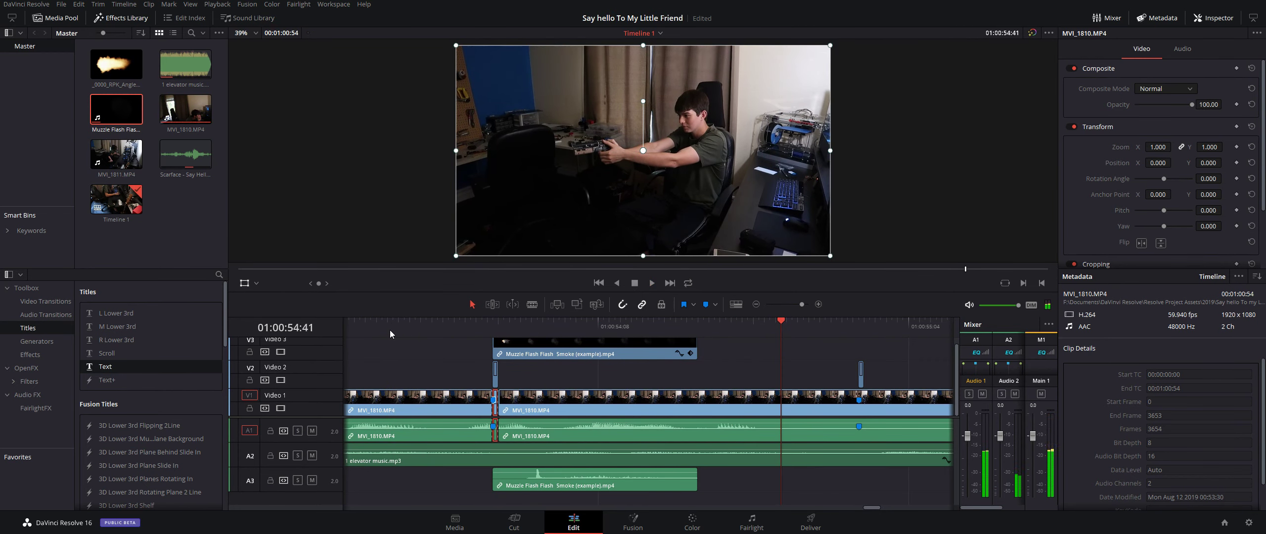